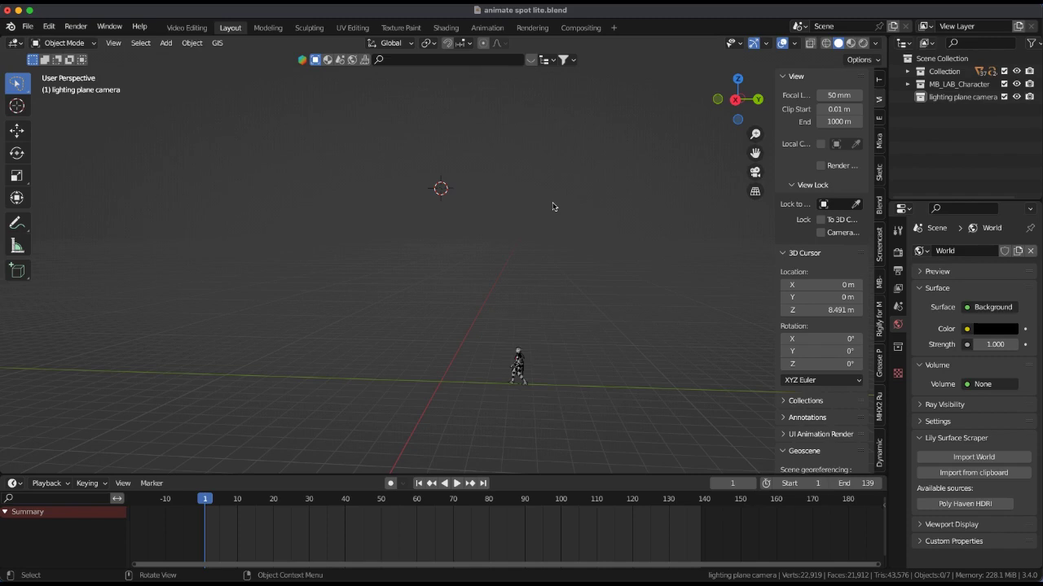
In right view, add a ground plane at the world origin scaled up tenfold.
{"action": "key", "text": "KP_3"}
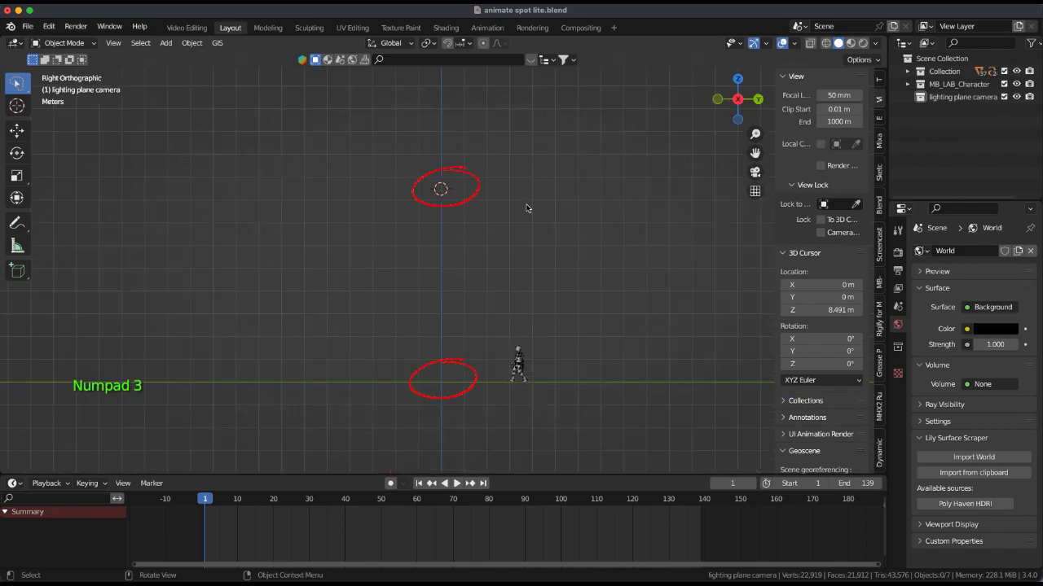
{"action": "key", "text": "shift+s"}
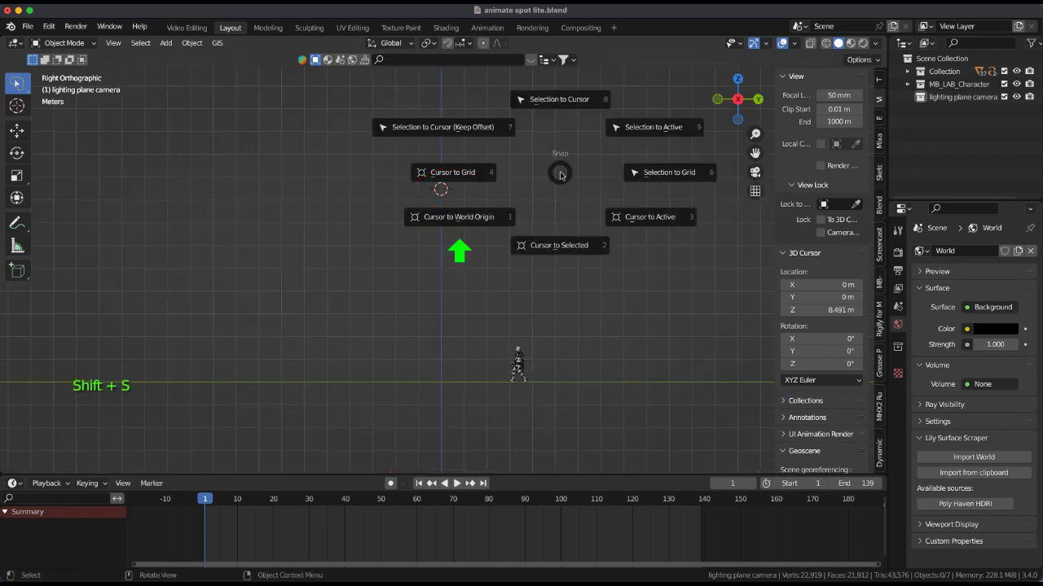
{"action": "left_click", "coordinate": [476, 217]}
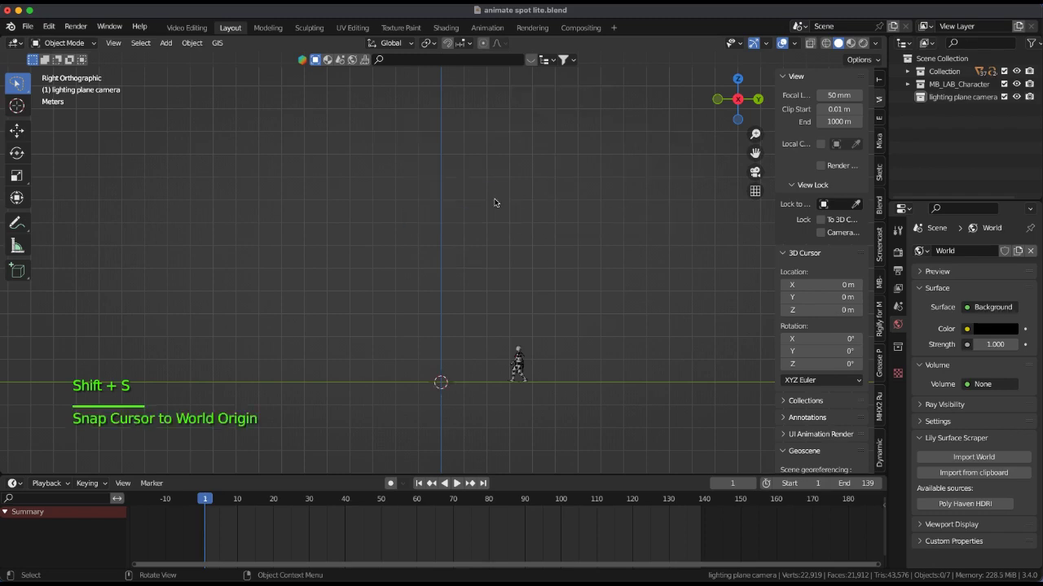
{"action": "key", "text": "shift+a"}
{"action": "mouse_move", "coordinate": [538, 171]}
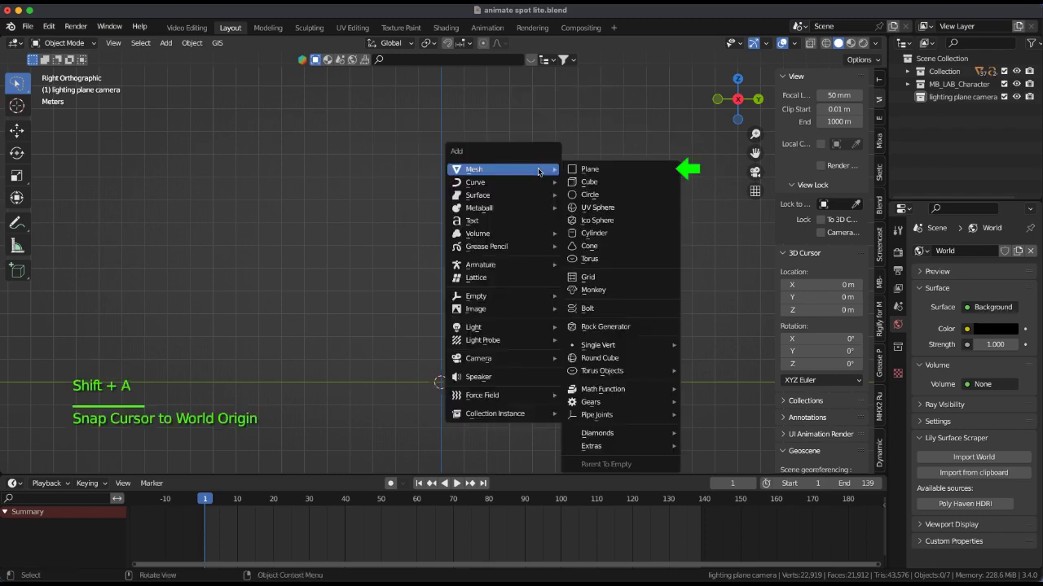
{"action": "left_click", "coordinate": [589, 171]}
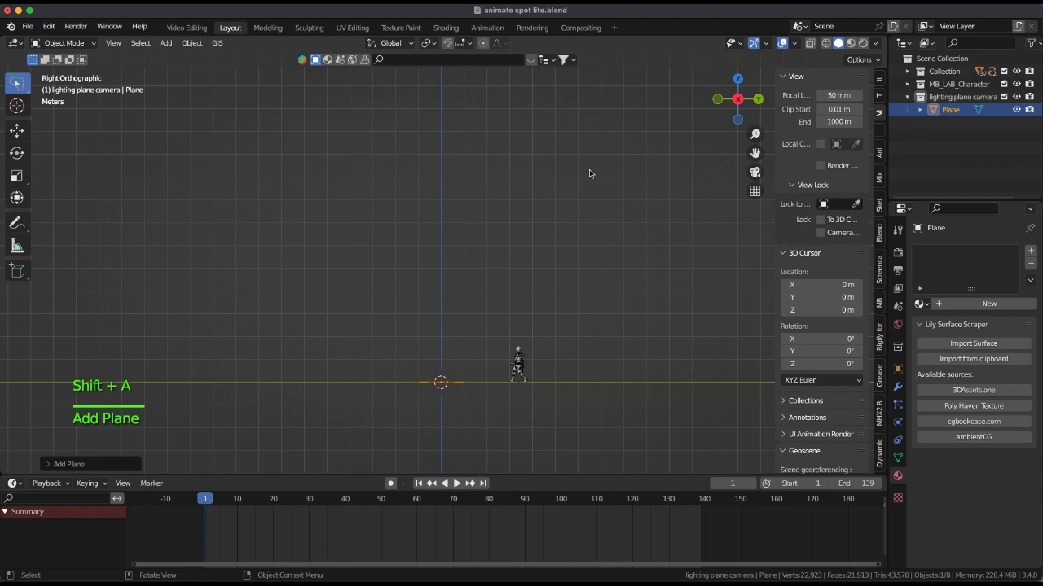
{"action": "type", "text": "s10"}
{"action": "key", "text": "Return"}
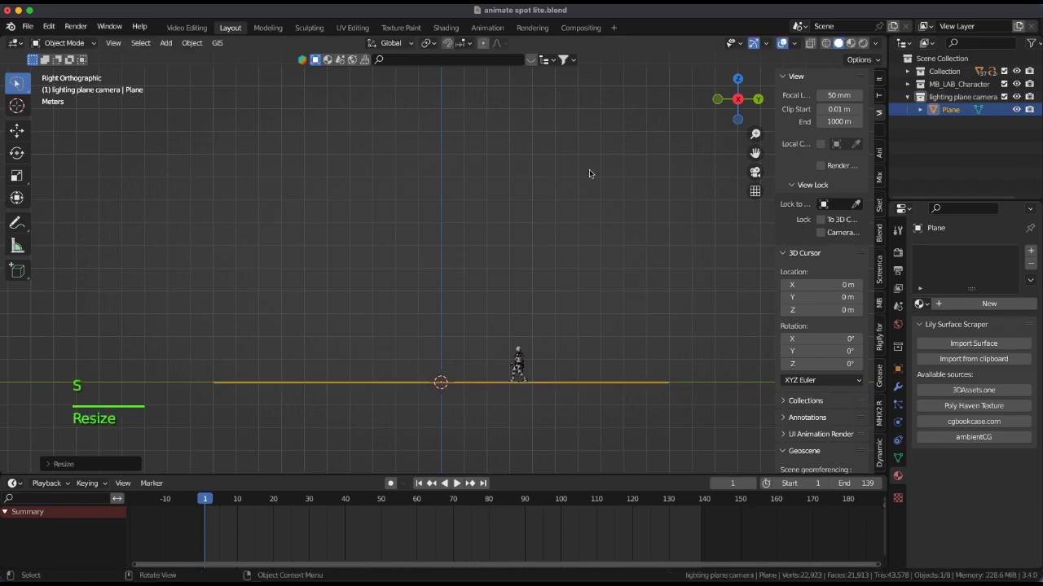
Add a spot light and raise it about 8.3 m straight up along Z.
{"action": "key", "text": "shift+a"}
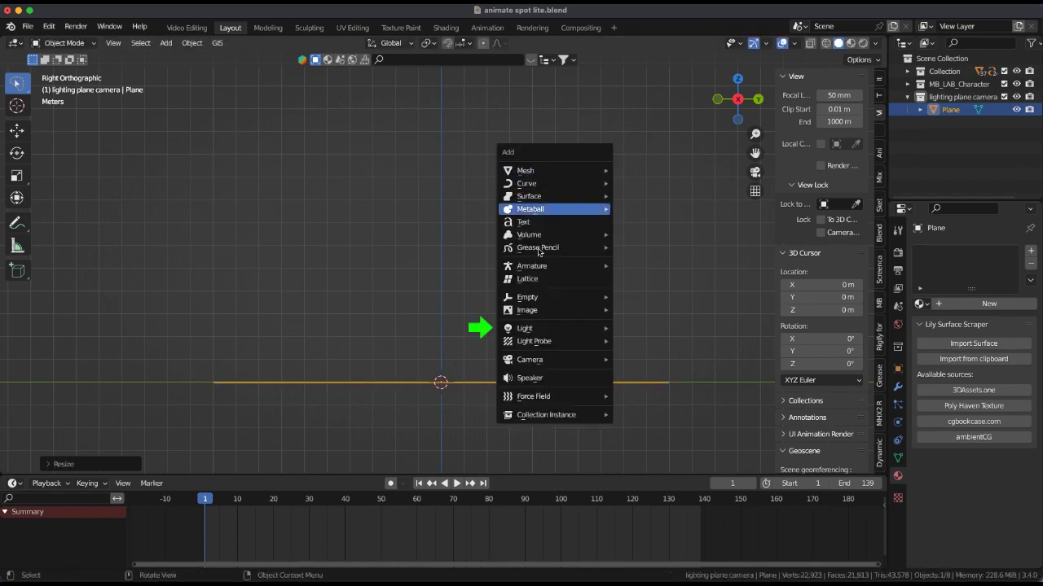
{"action": "mouse_move", "coordinate": [537, 326]}
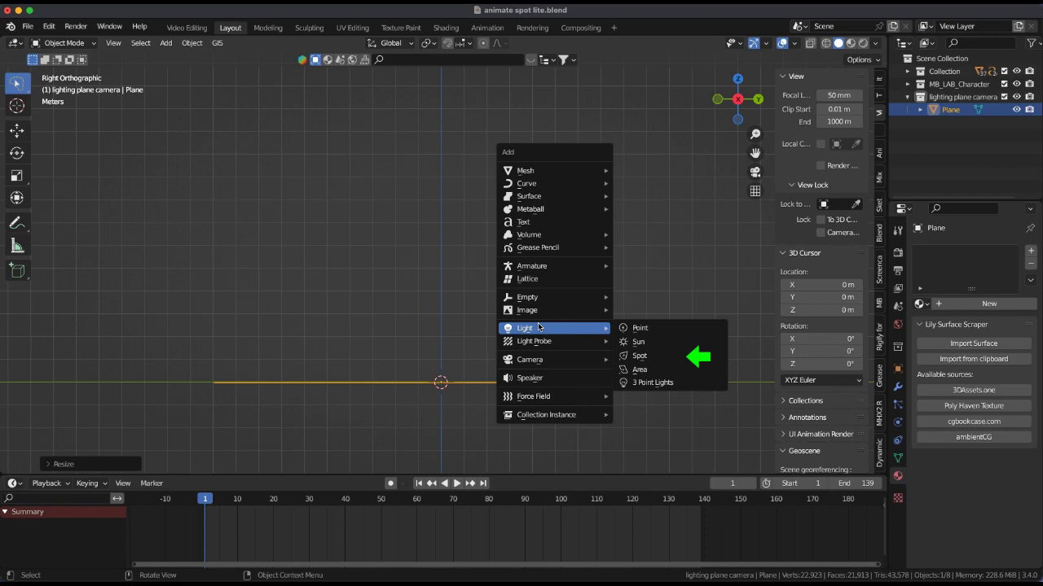
{"action": "left_click", "coordinate": [640, 356]}
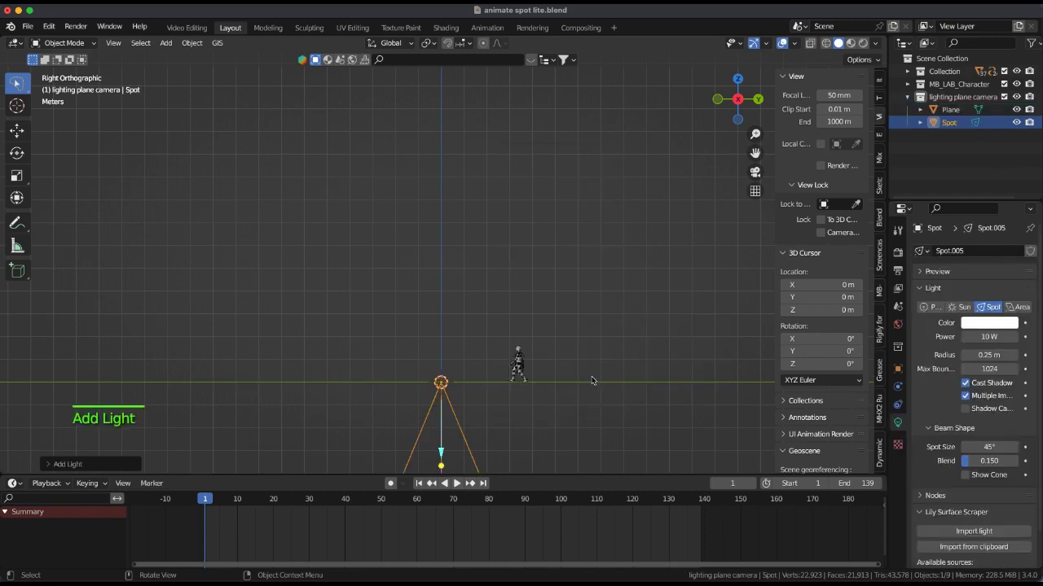
{"action": "key", "text": "g"}
{"action": "key", "text": "z"}
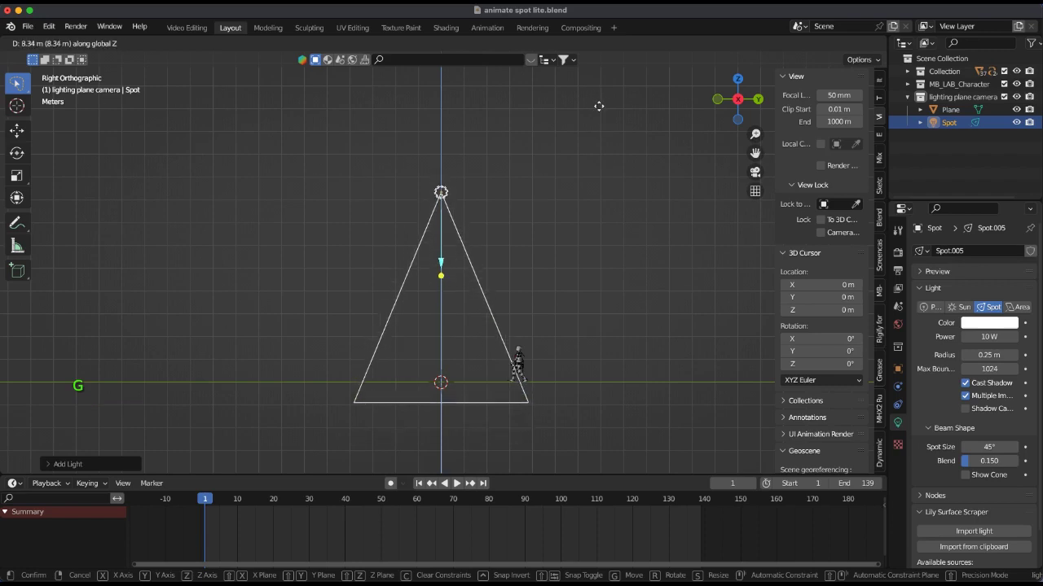
{"action": "left_click", "coordinate": [580, 138]}
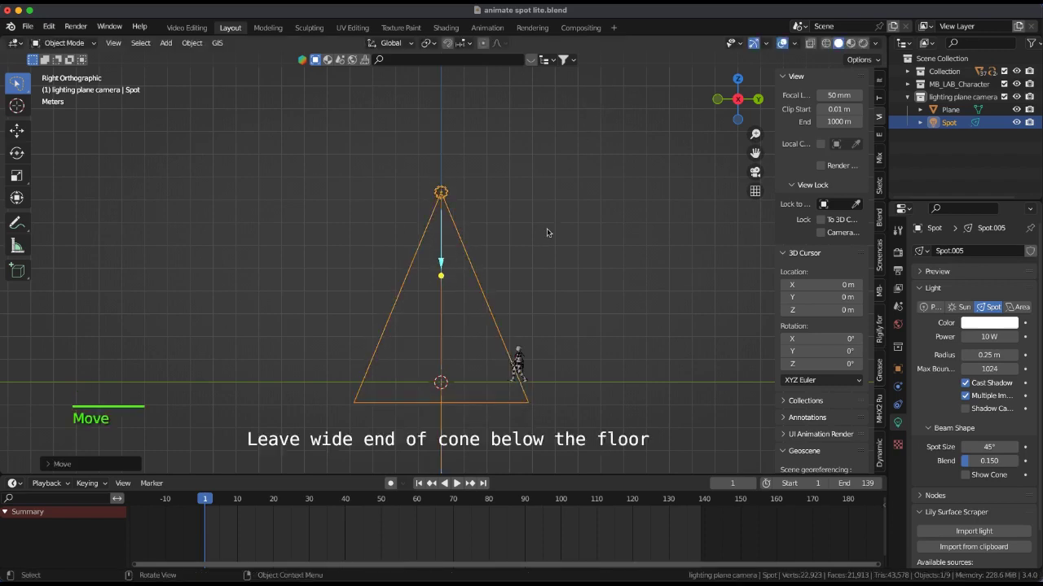
{"action": "key", "text": "shift"}
Add a cone mesh and snap the 3D cursor to its apex vertex.
{"action": "key", "text": "shift+a"}
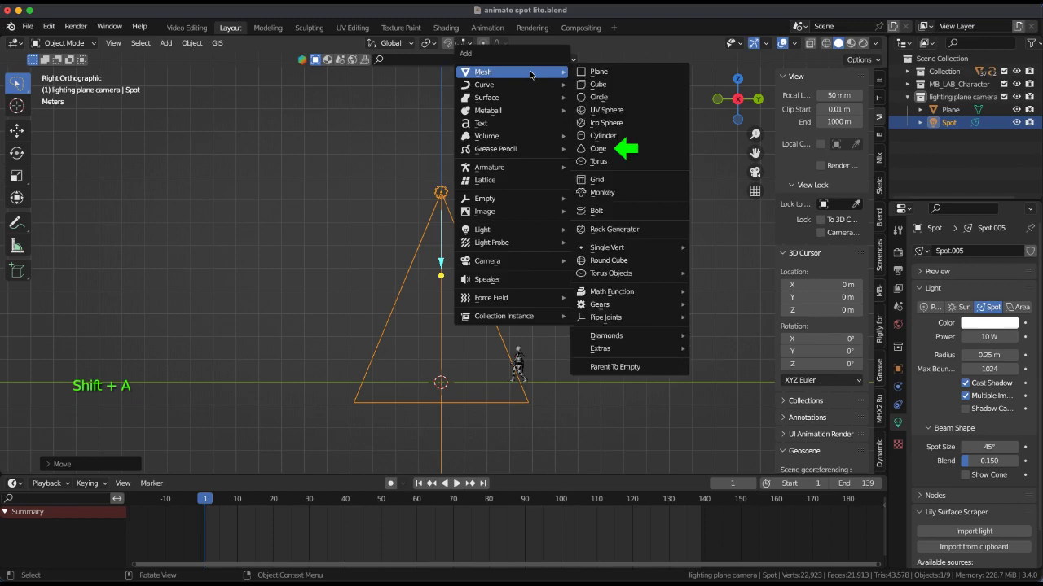
{"action": "left_click", "coordinate": [640, 146]}
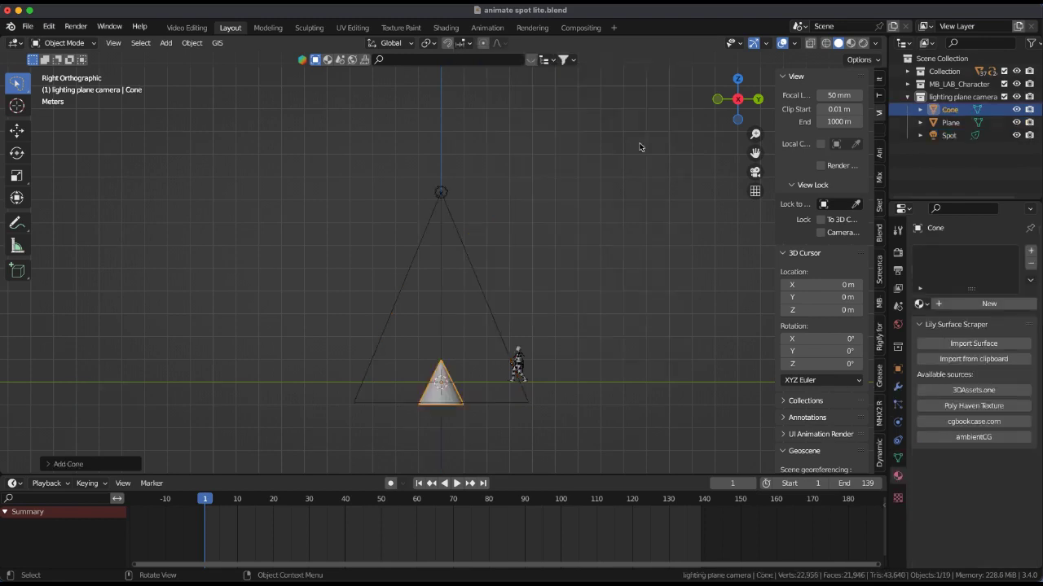
{"action": "key", "text": "Tab"}
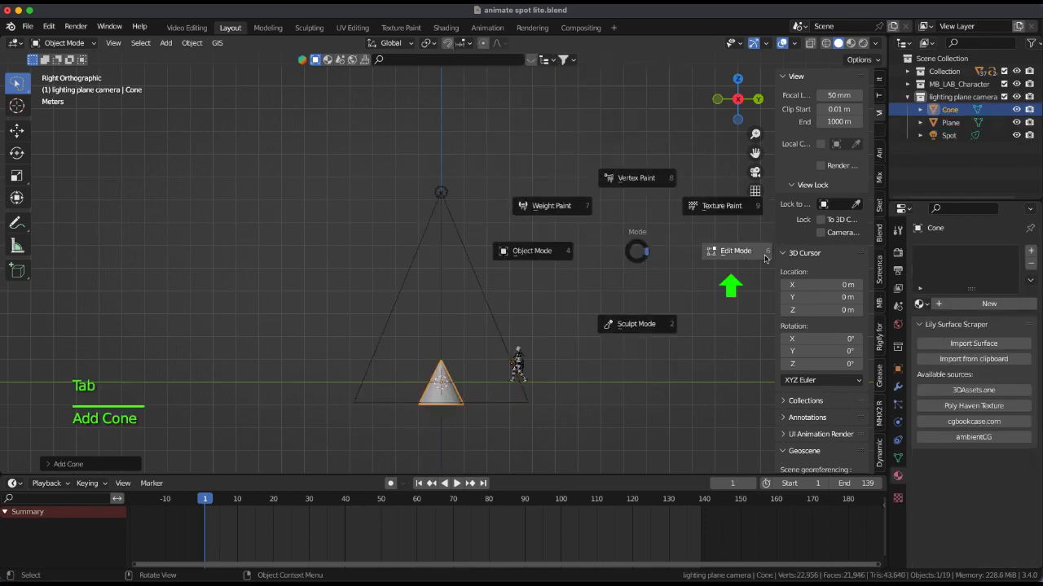
{"action": "left_click", "coordinate": [640, 253]}
{"action": "key", "text": "a"}
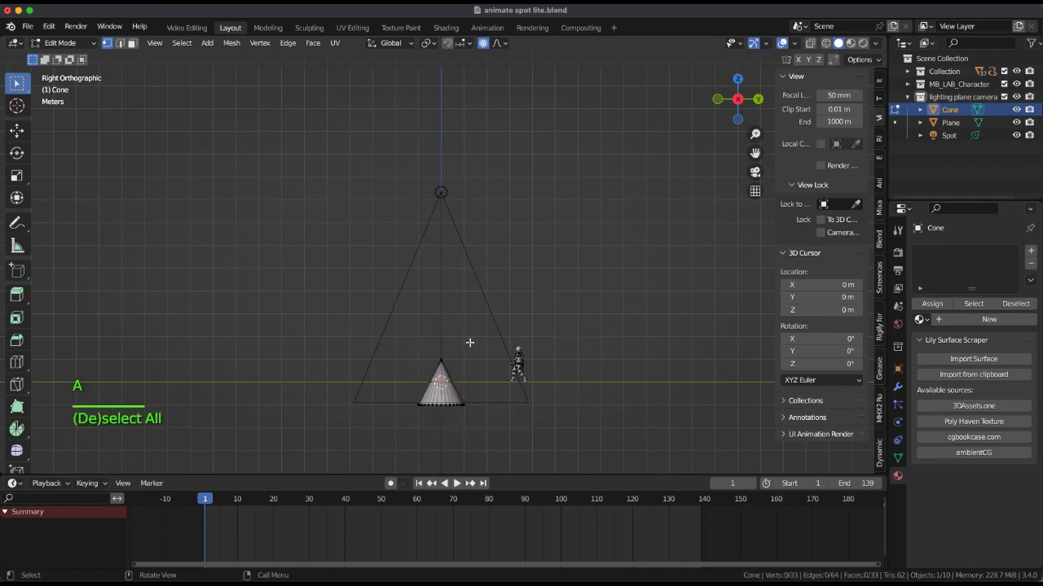
{"action": "key", "text": "b"}
{"action": "left_click_drag", "start_coordinate": [426, 342], "coordinate": [468, 368]}
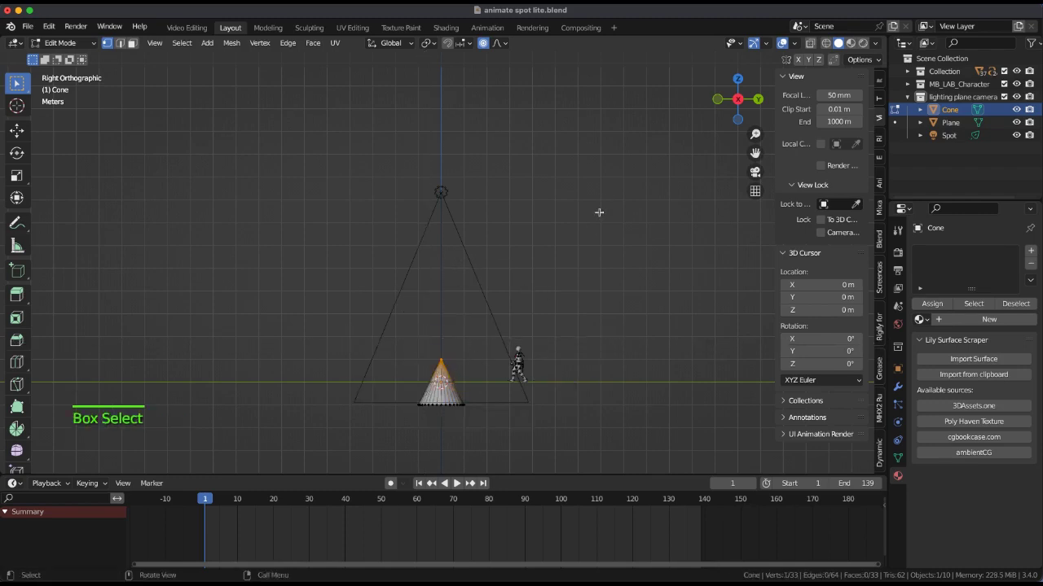
{"action": "key", "text": "shift+s"}
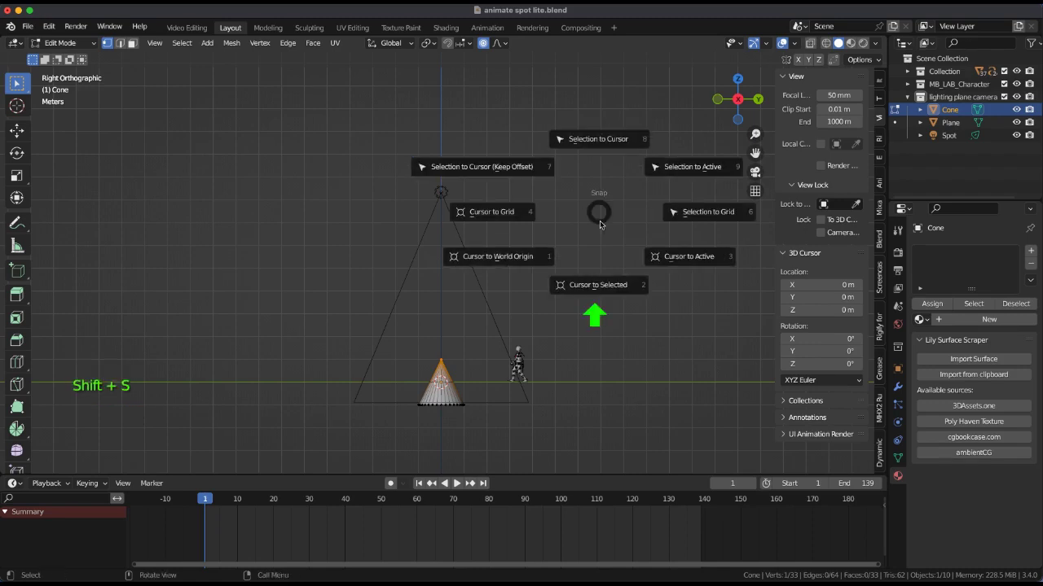
{"action": "left_click", "coordinate": [598, 285]}
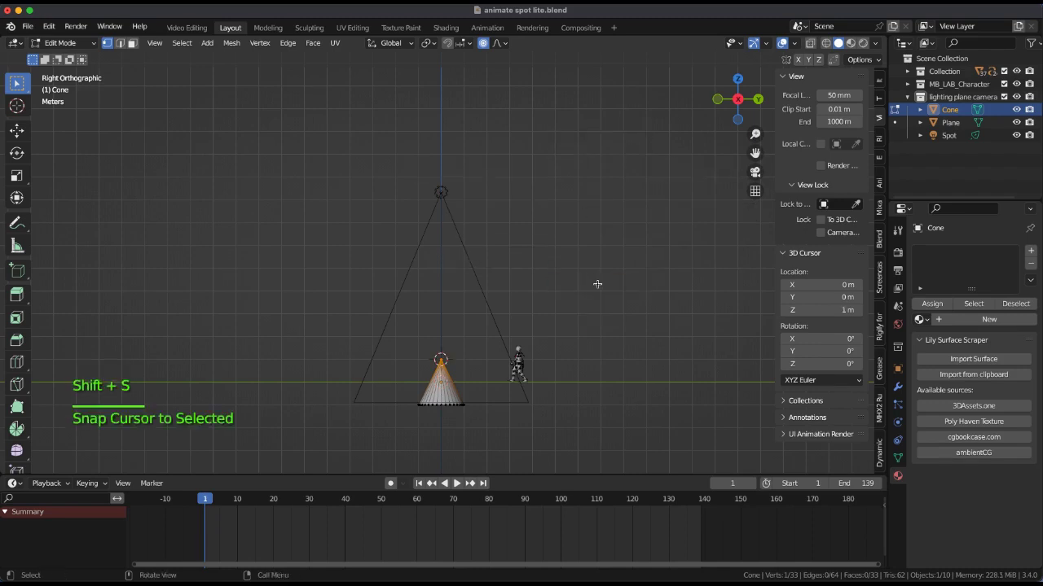
Back in Object Mode, set the cone's origin to the 3D cursor at its tip.
{"action": "key", "text": "Tab"}
{"action": "left_click", "coordinate": [514, 307]}
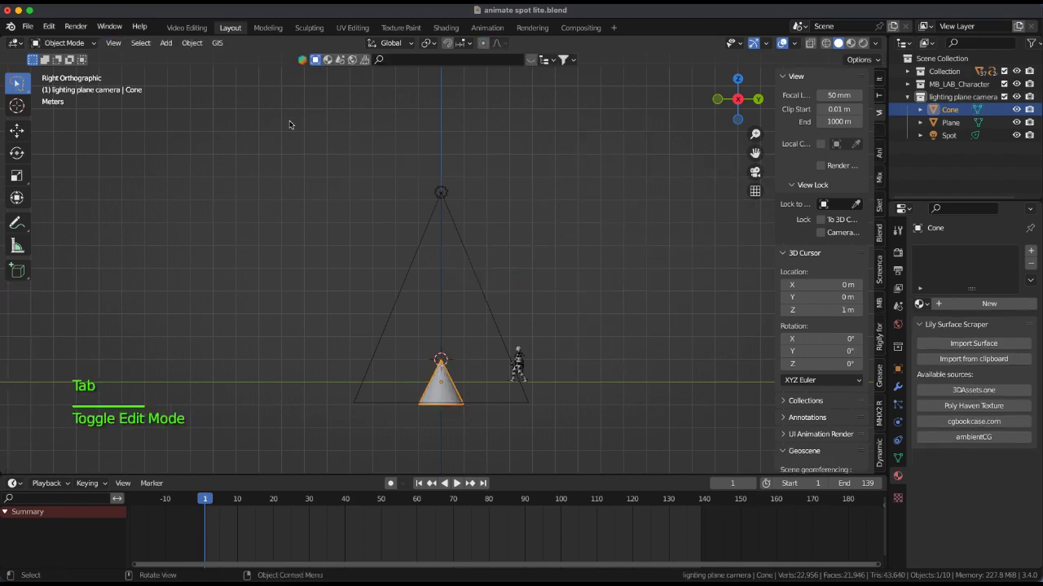
{"action": "left_click", "coordinate": [192, 42]}
{"action": "mouse_move", "coordinate": [201, 73]}
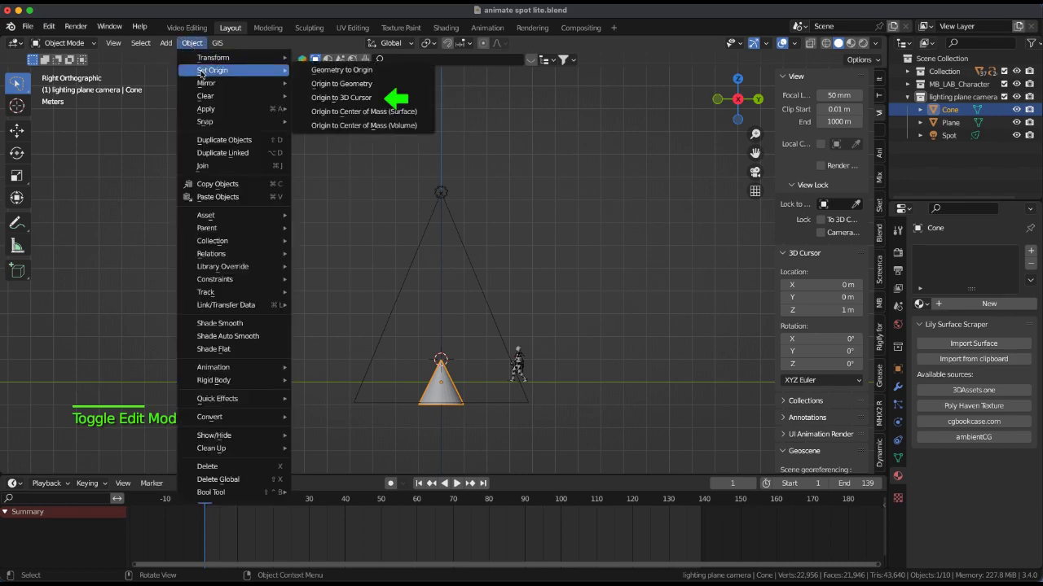
{"action": "left_click", "coordinate": [339, 101]}
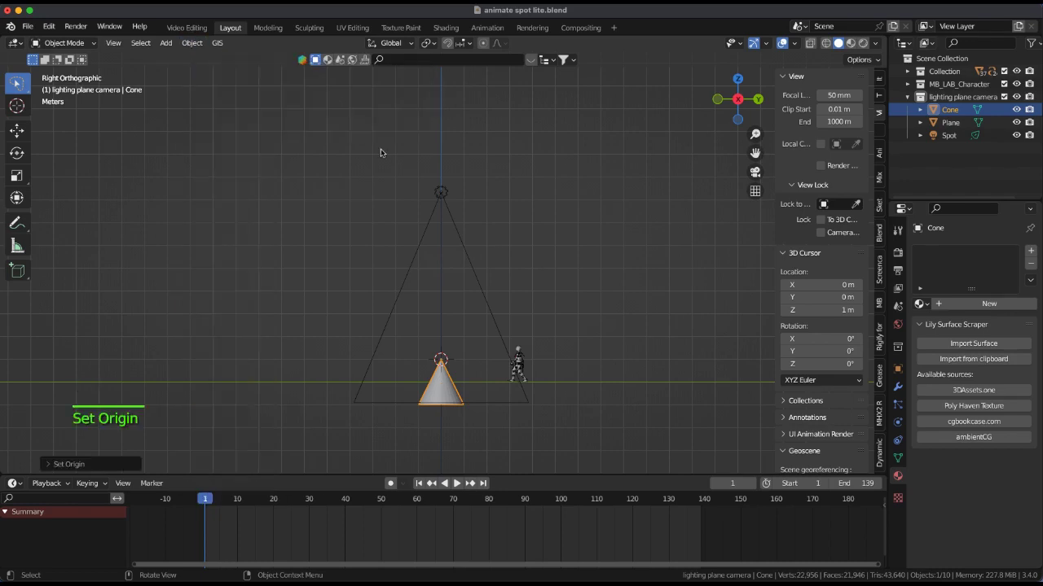
Snap the cone up to the spot light's position via the 3D cursor.
{"action": "left_click", "coordinate": [475, 268]}
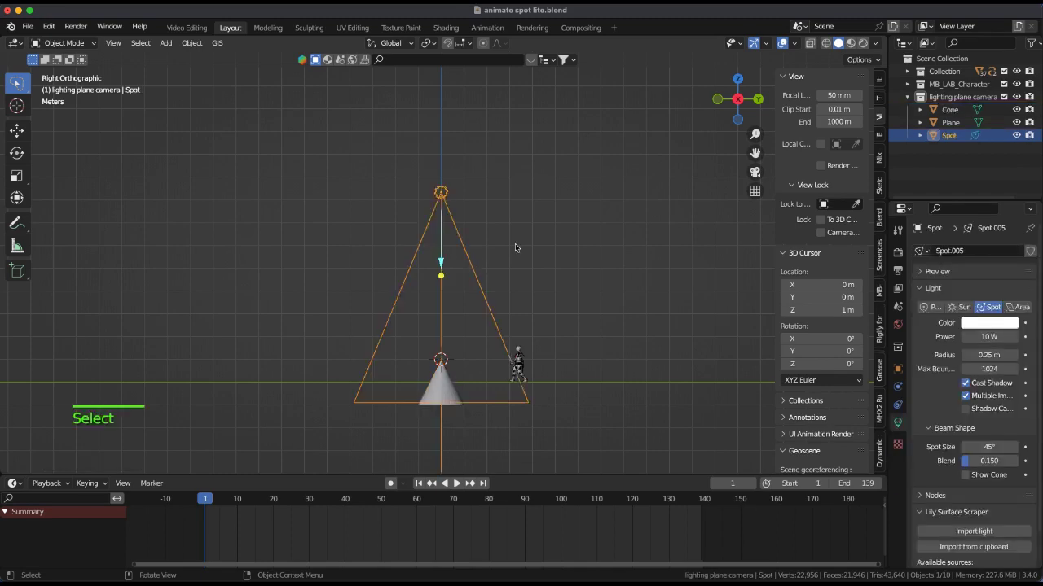
{"action": "key", "text": "shift"}
{"action": "key", "text": "shift+s"}
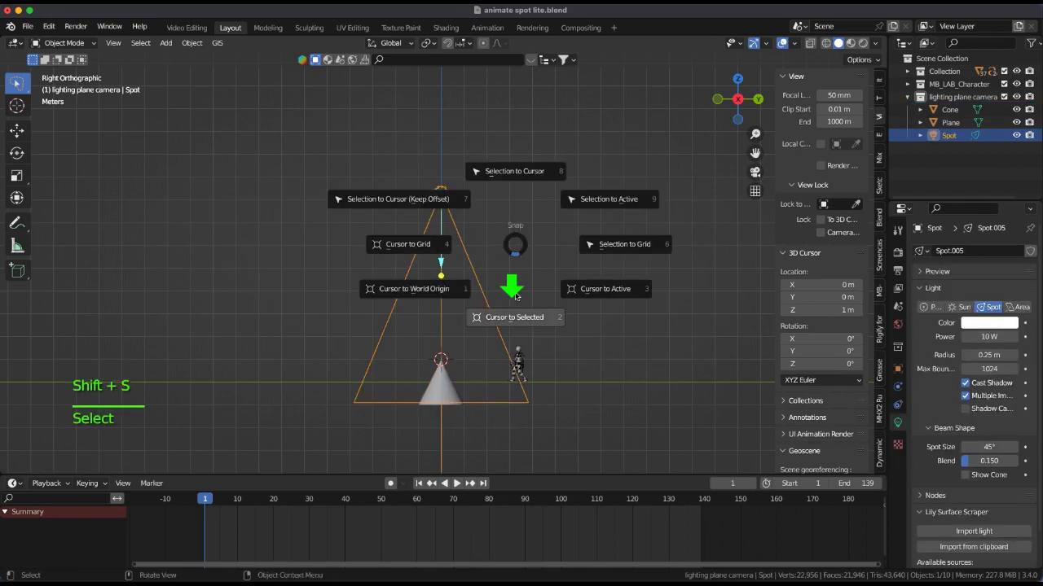
{"action": "left_click", "coordinate": [514, 317]}
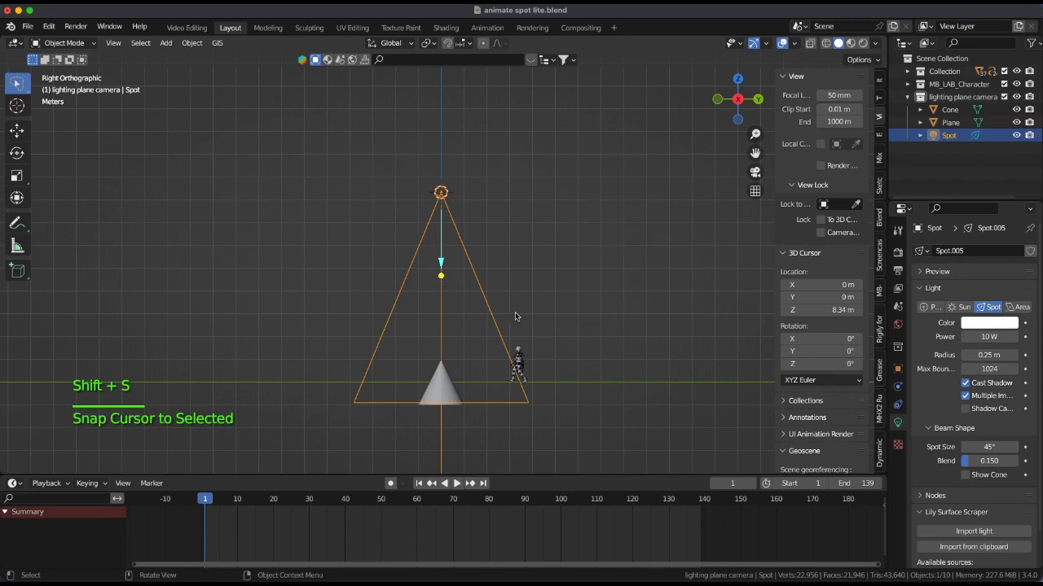
{"action": "left_click", "coordinate": [434, 379]}
{"action": "left_click", "coordinate": [191, 44]}
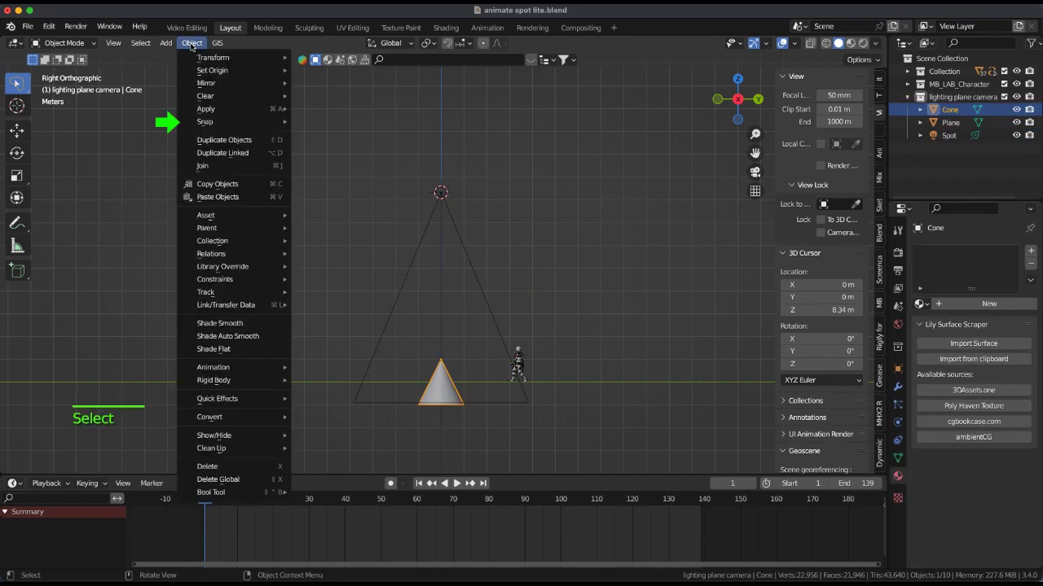
{"action": "mouse_move", "coordinate": [210, 122]}
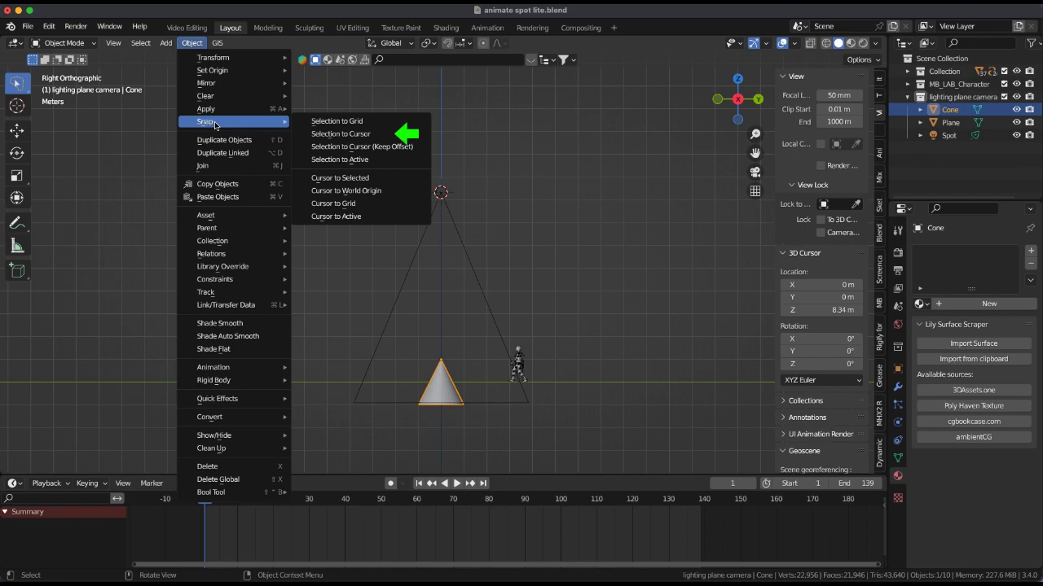
{"action": "left_click", "coordinate": [349, 136]}
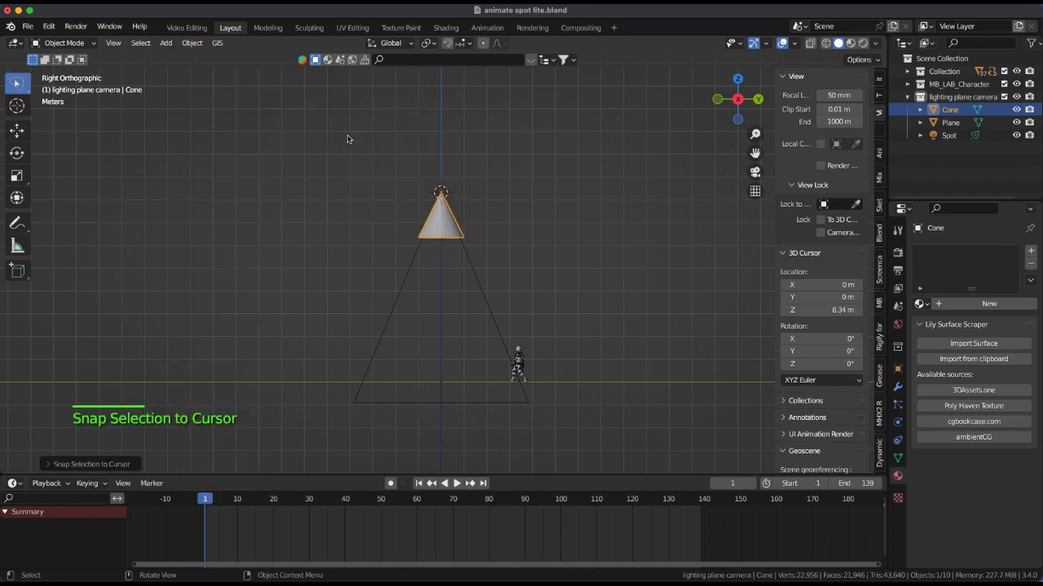
Add a Copy Rotation constraint to the Spot light targeting Cone, then select the Cone.
{"action": "left_click", "coordinate": [480, 293]}
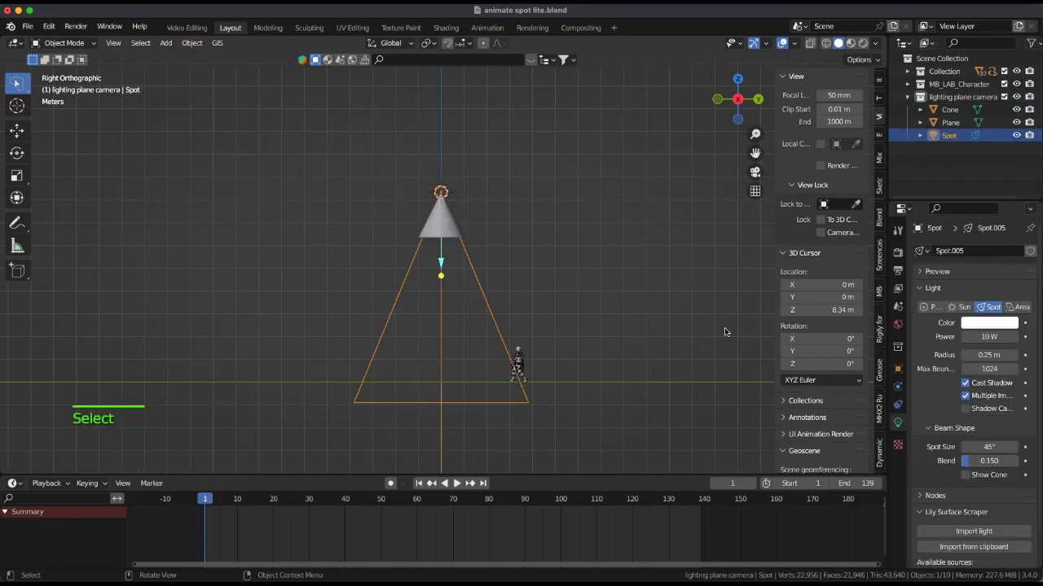
{"action": "left_click", "coordinate": [897, 405]}
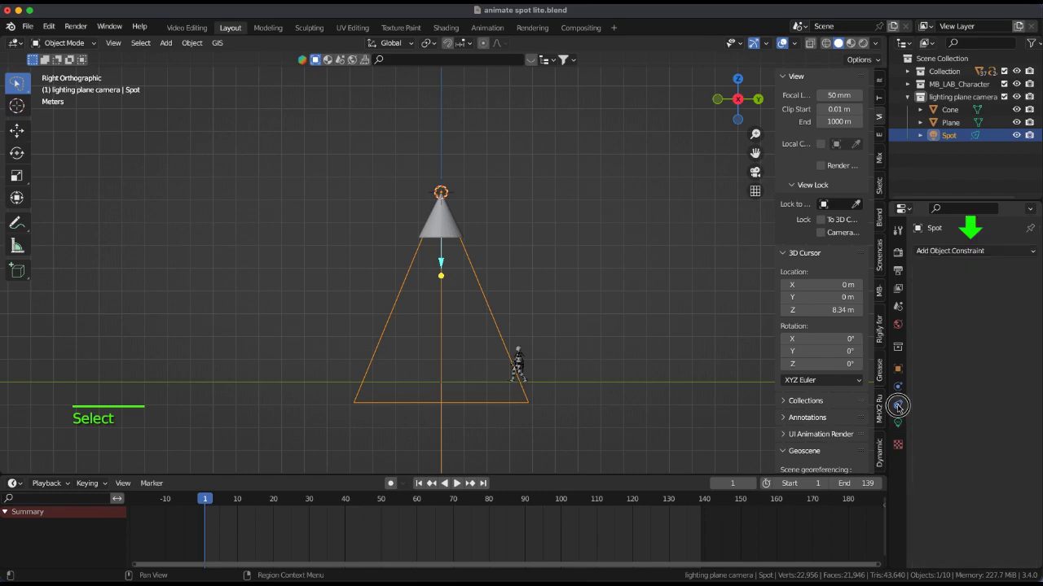
{"action": "left_click", "coordinate": [983, 252]}
{"action": "left_click", "coordinate": [841, 300]}
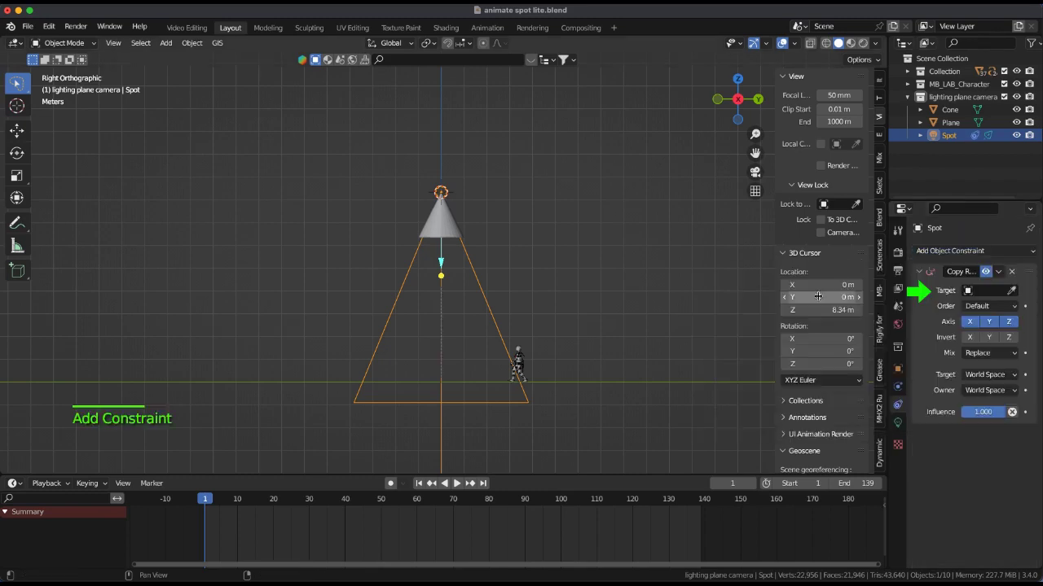
{"action": "left_click", "coordinate": [992, 291]}
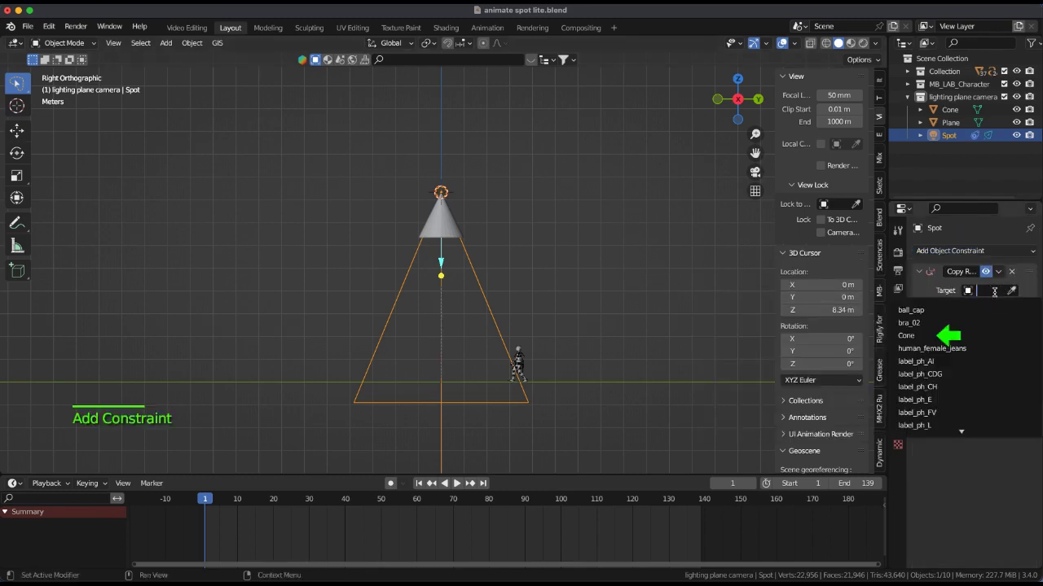
{"action": "left_click", "coordinate": [919, 335]}
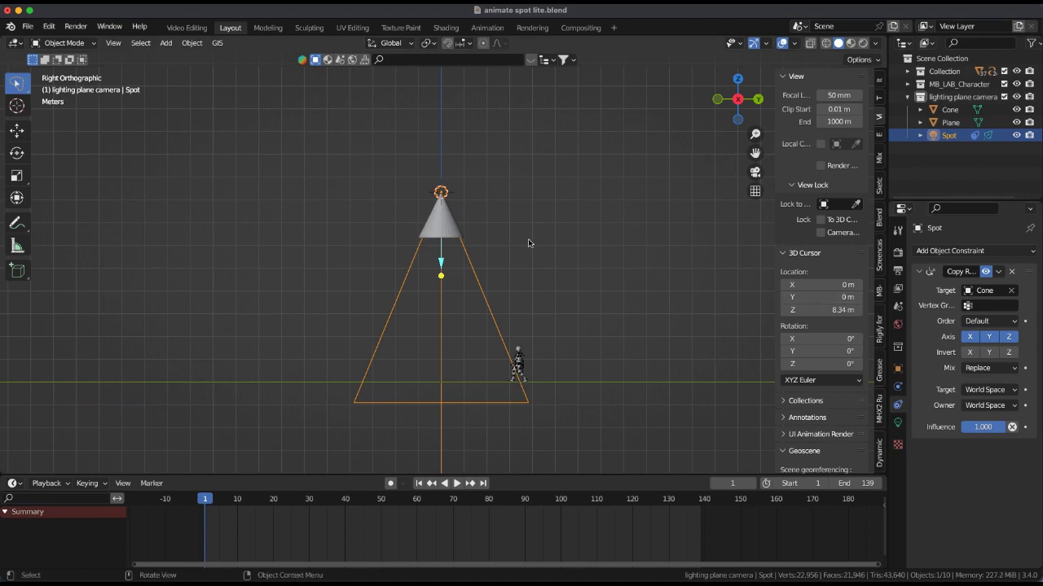
{"action": "left_click", "coordinate": [458, 226]}
Give the Cone a new material named 'cone'.
{"action": "key", "text": "r"}
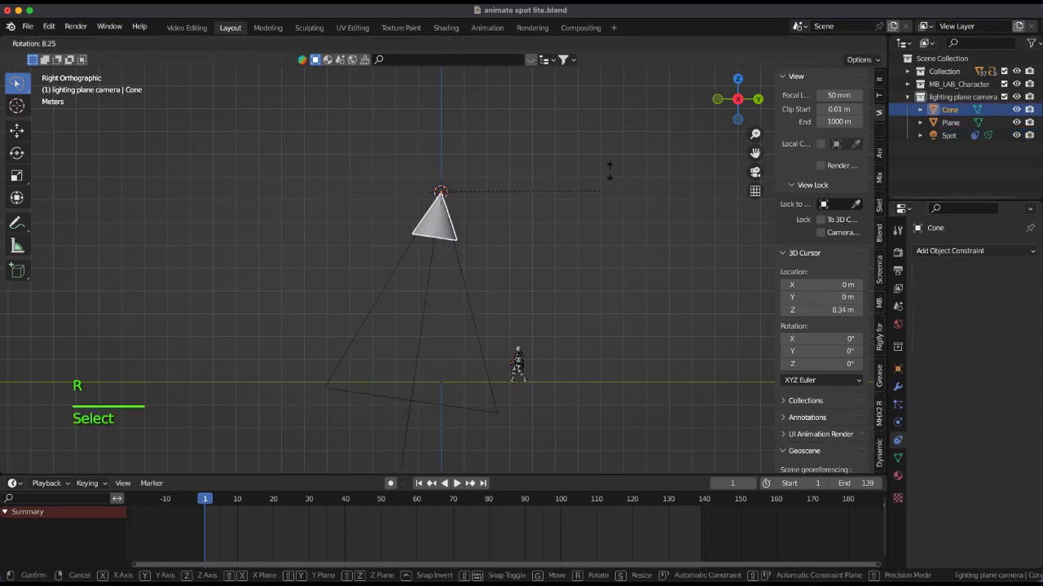
{"action": "right_click", "coordinate": [621, 168]}
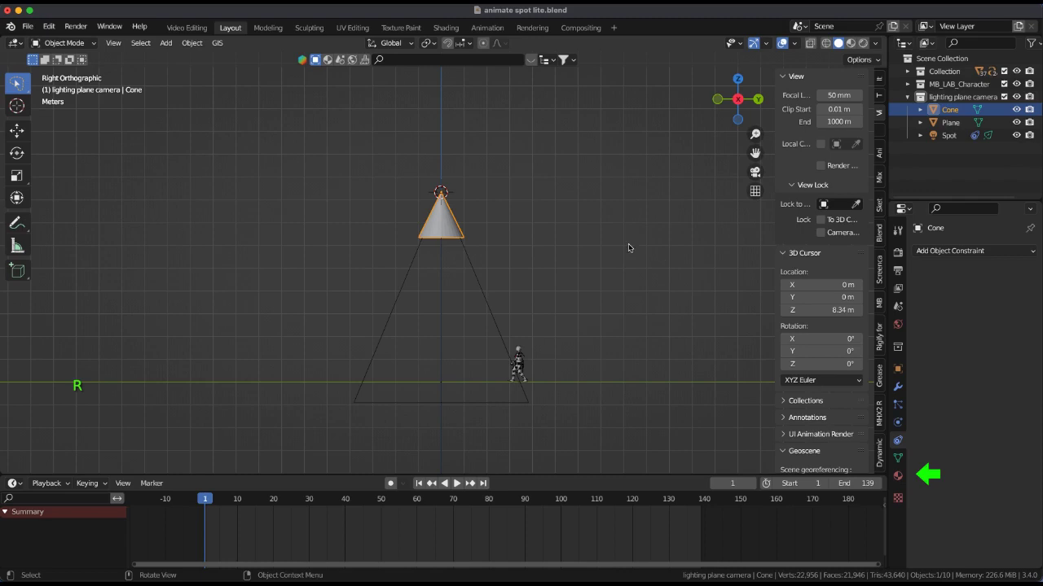
{"action": "left_click", "coordinate": [898, 476]}
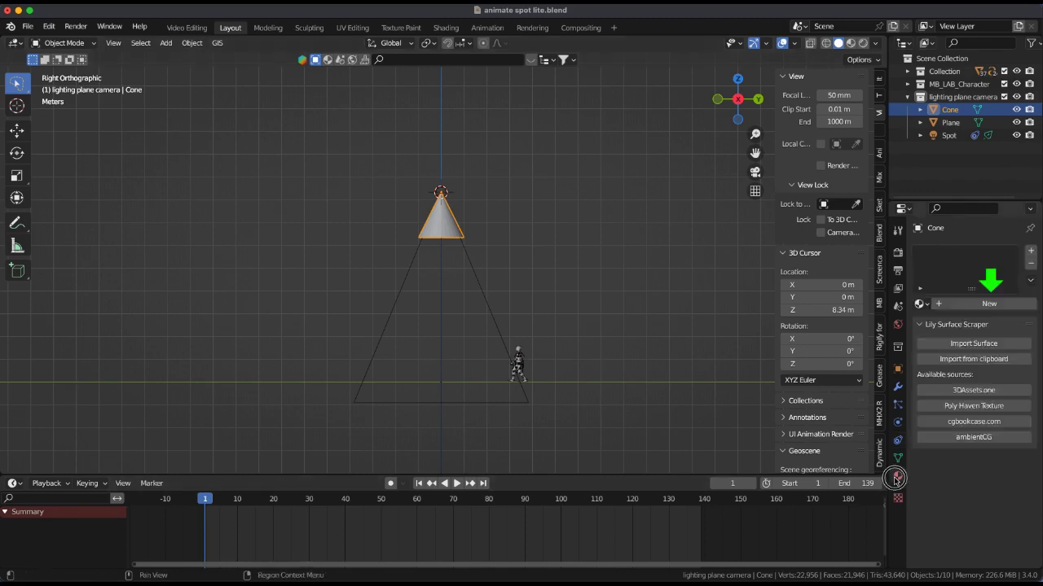
{"action": "left_click", "coordinate": [971, 303]}
{"action": "double_click", "coordinate": [953, 253]}
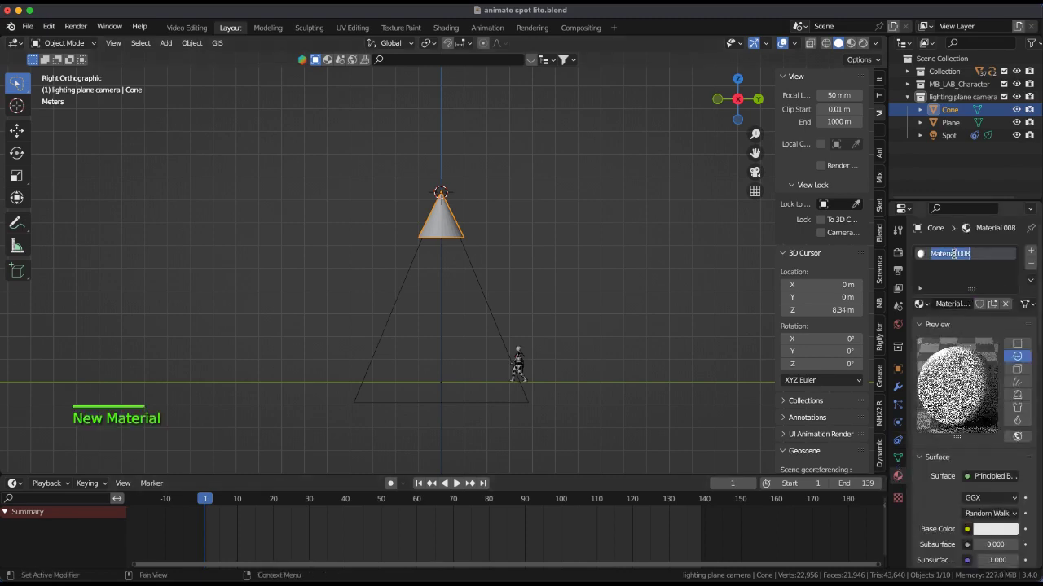
{"action": "type", "text": "cone"}
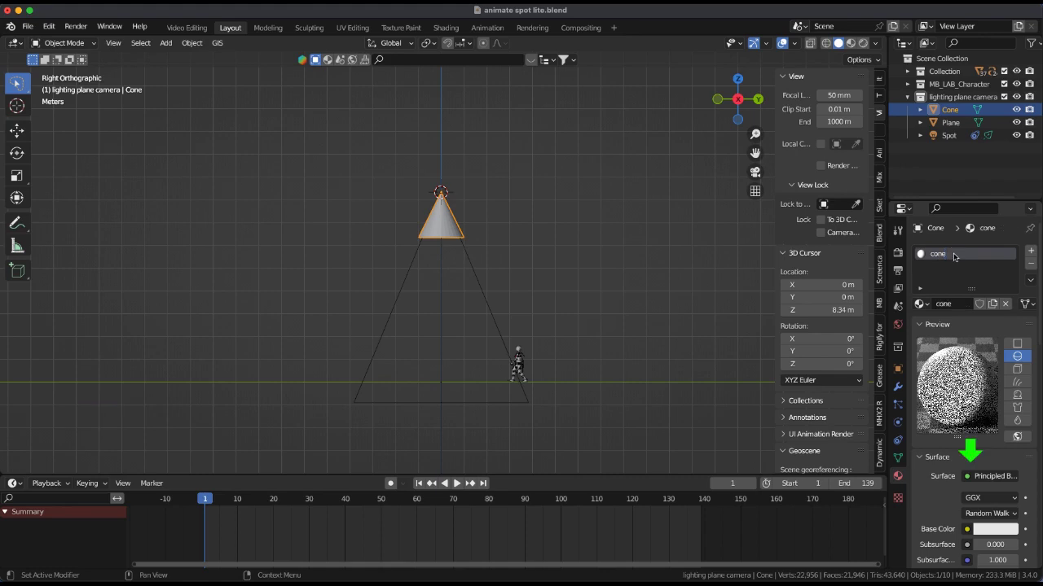
{"action": "key", "text": "Return"}
Remove the material's surface shader and set its volume to Volume Scatter with density 0.150.
{"action": "left_click", "coordinate": [968, 477]}
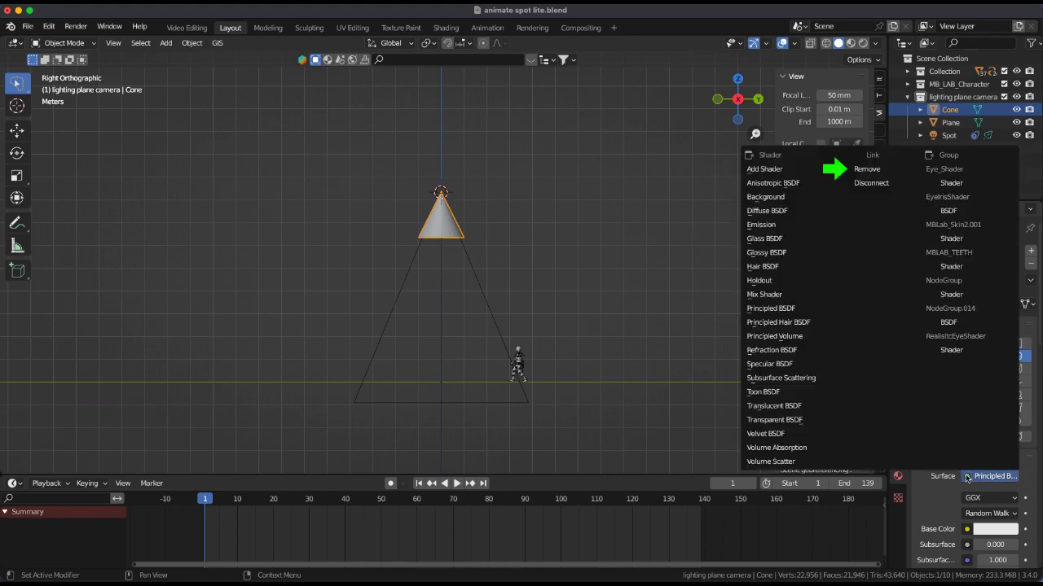
{"action": "left_click", "coordinate": [866, 168]}
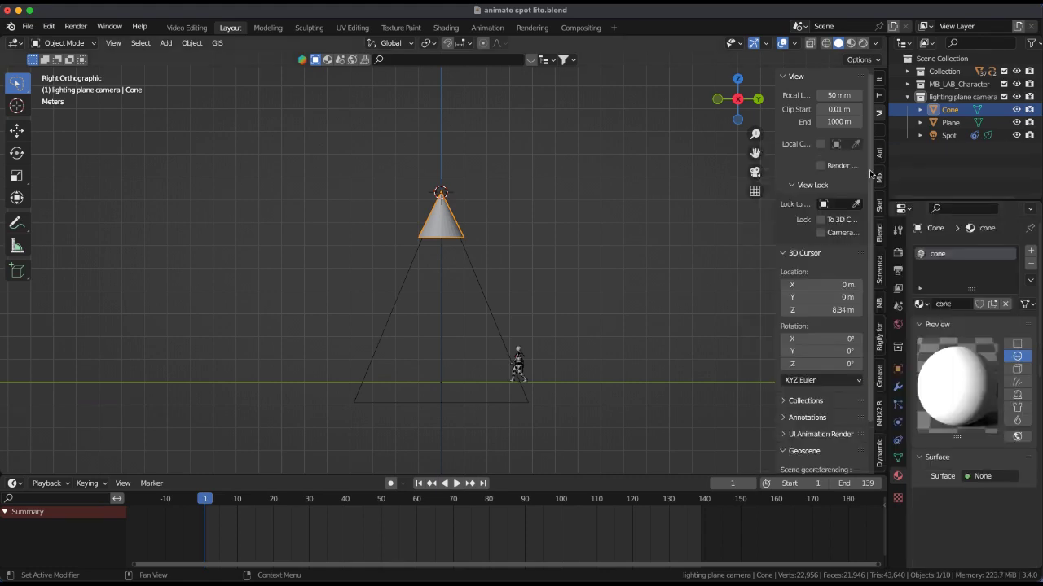
{"action": "left_click", "coordinate": [966, 516]}
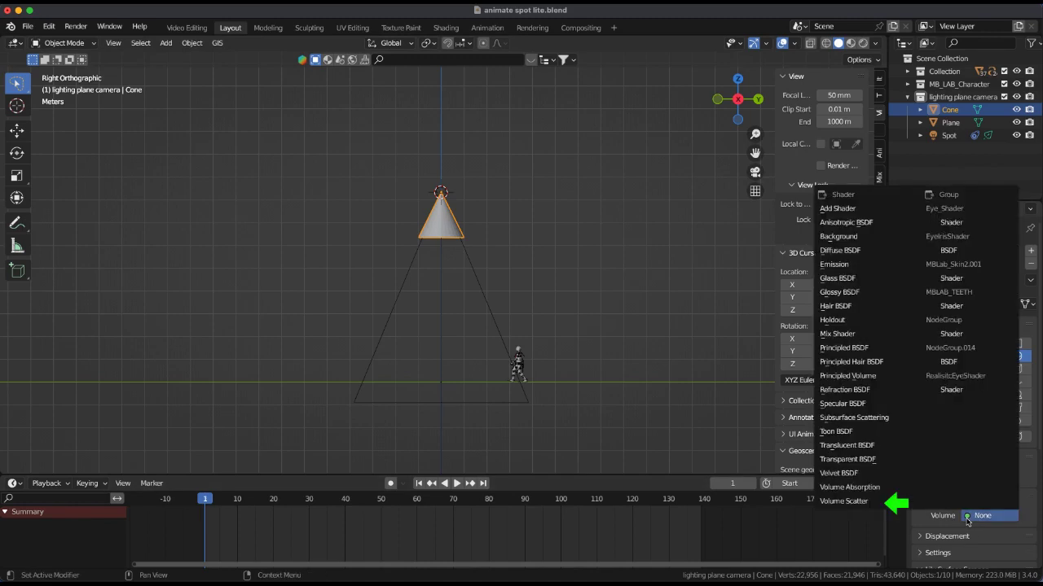
{"action": "left_click", "coordinate": [847, 501]}
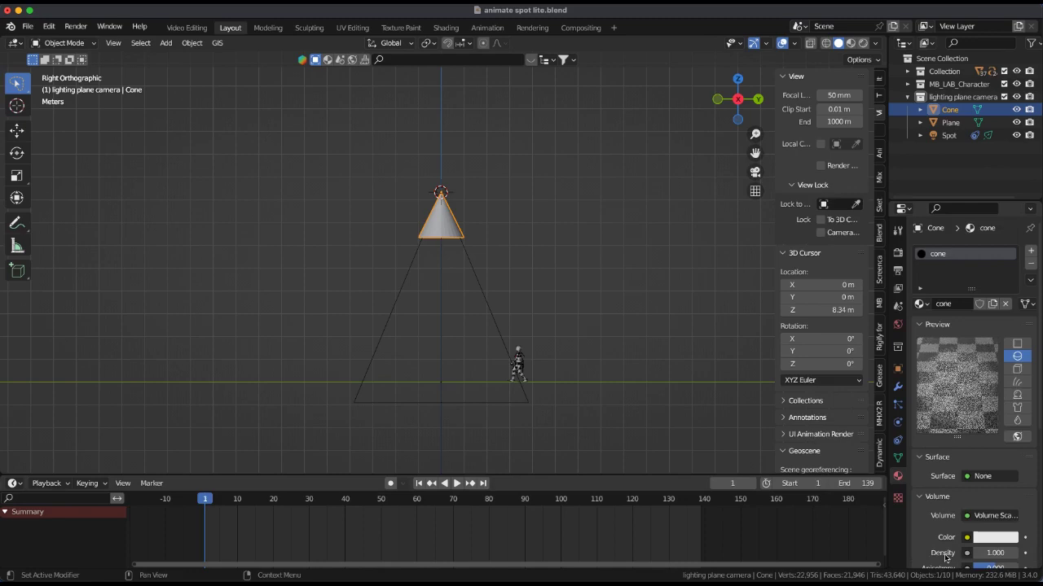
{"action": "scroll", "coordinate": [972, 523], "scroll_direction": "down", "scroll_amount": 2}
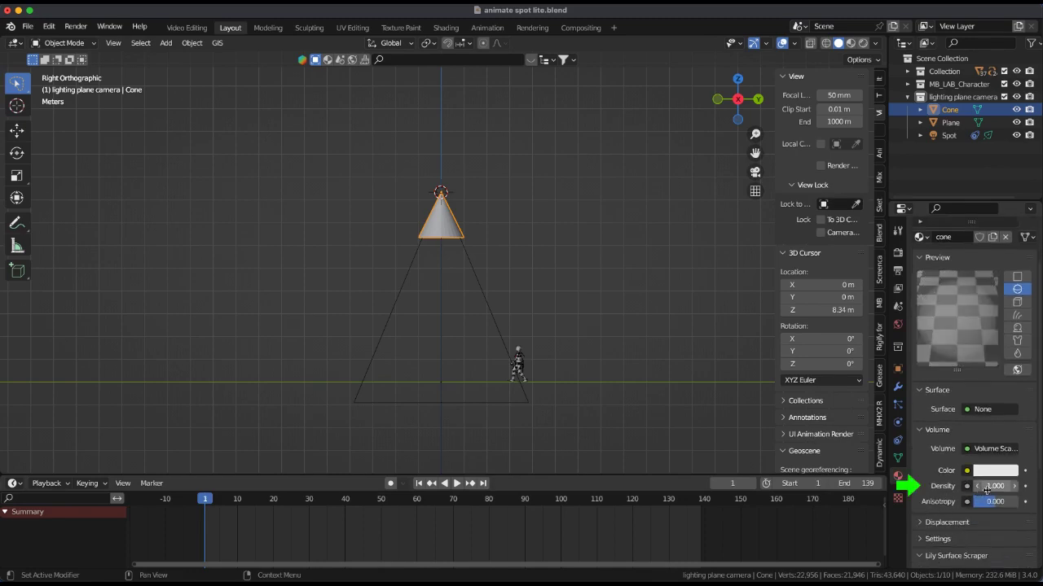
{"action": "left_click", "coordinate": [990, 487]}
{"action": "type", "text": ".15"}
{"action": "key", "text": "Return"}
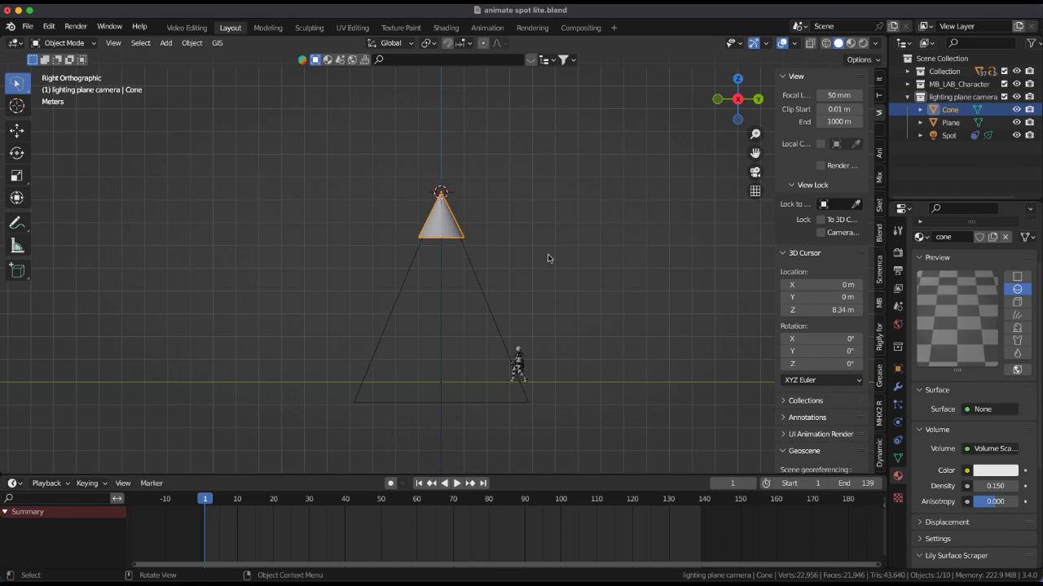
Scale the cone about fivefold along Z, then select the Spot light.
{"action": "key", "text": "s"}
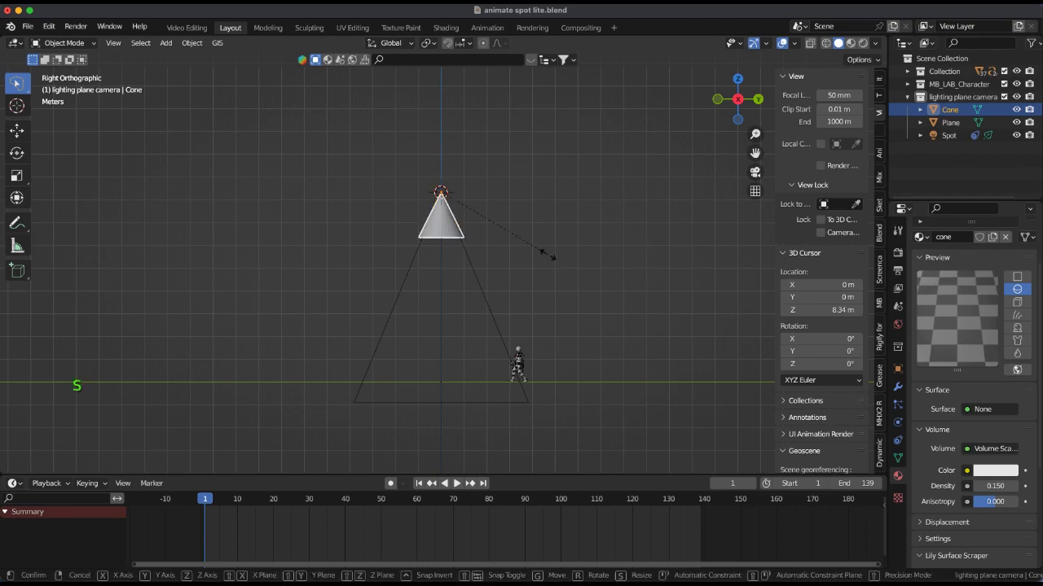
{"action": "key", "text": "z"}
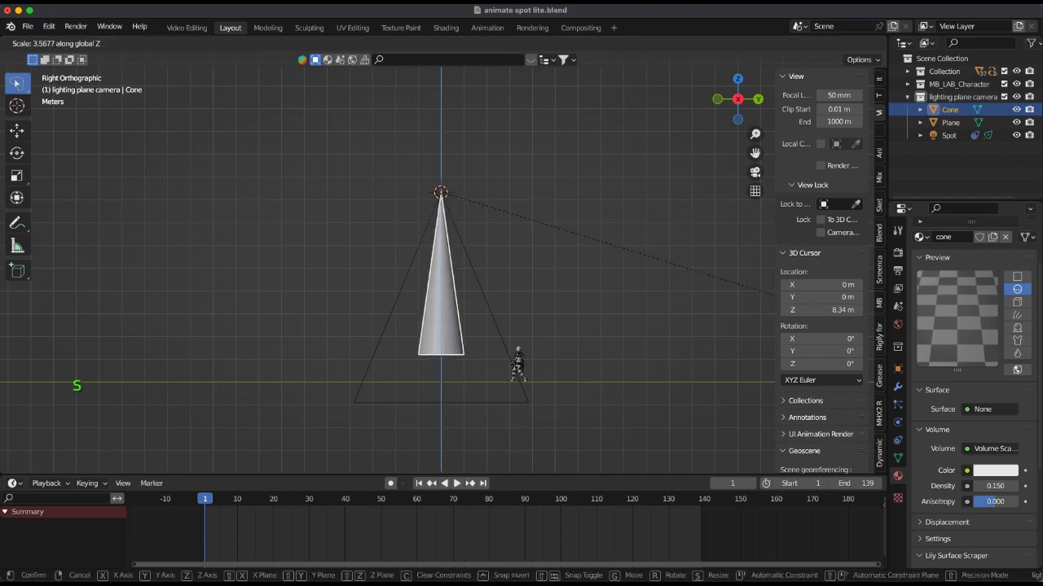
{"action": "left_click", "coordinate": [170, 365]}
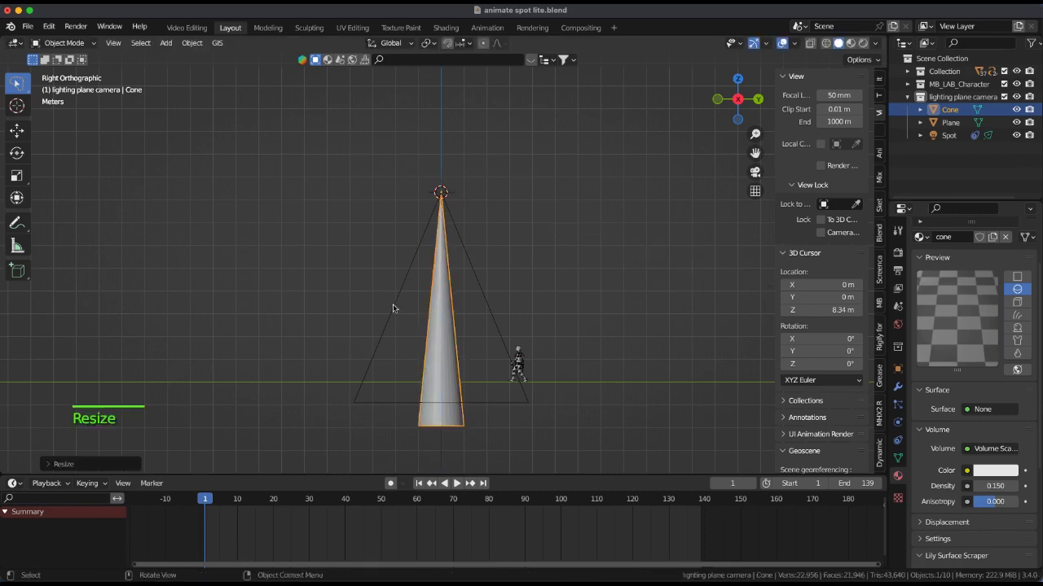
{"action": "left_click", "coordinate": [480, 285]}
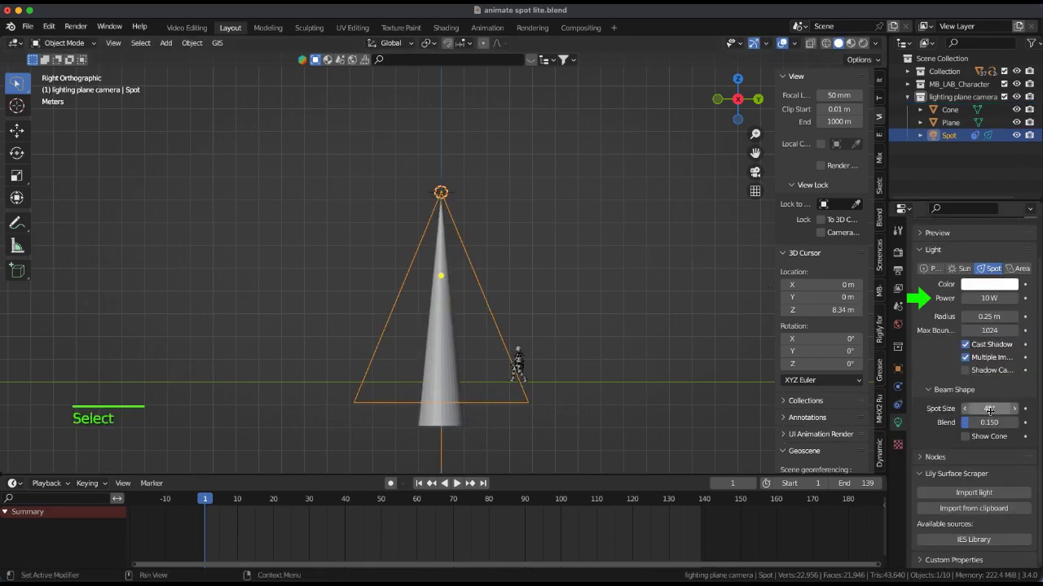
Give the Spot light 7000 W power, an 11.4° spot size and 0.500 blend.
{"action": "left_click", "coordinate": [994, 299]}
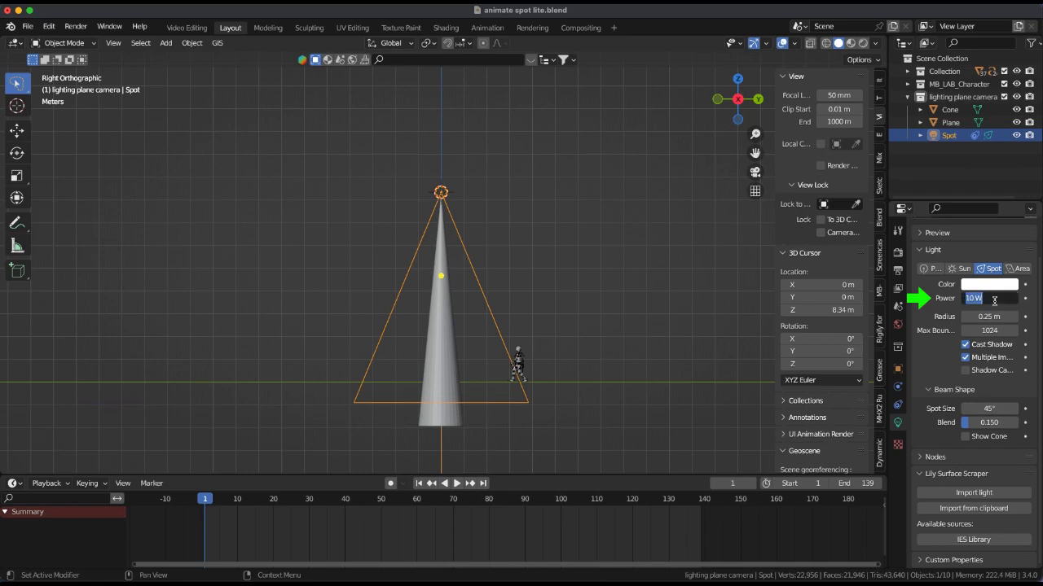
{"action": "type", "text": "700"}
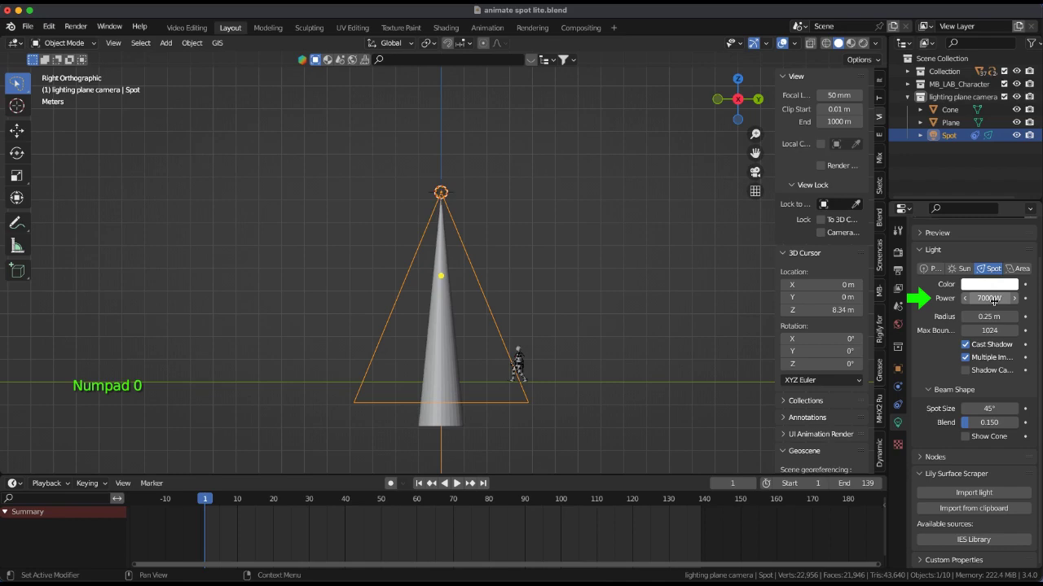
{"action": "key", "text": "Return"}
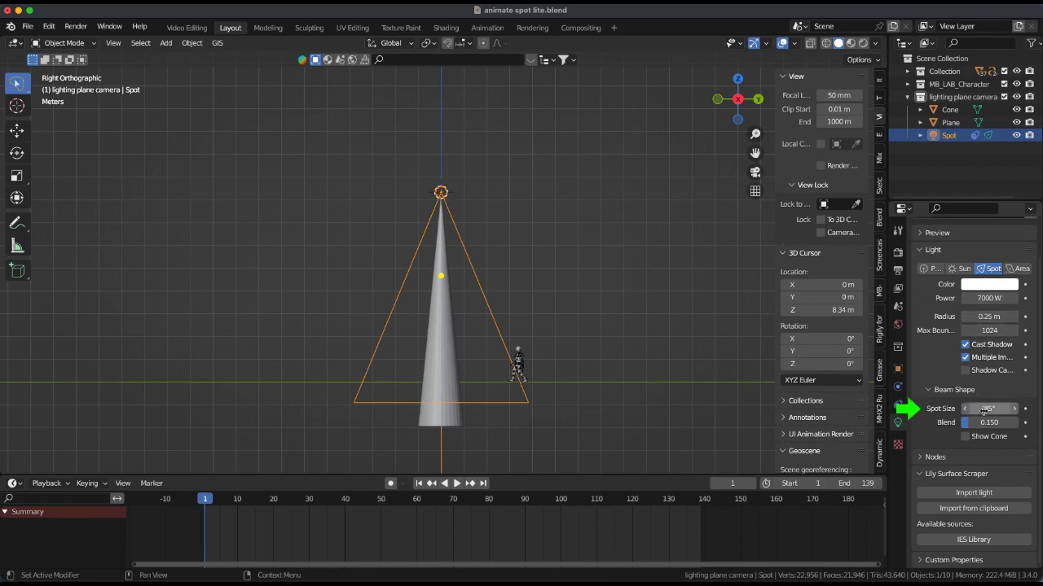
{"action": "left_click_drag", "start_coordinate": [995, 408], "coordinate": [933, 408]}
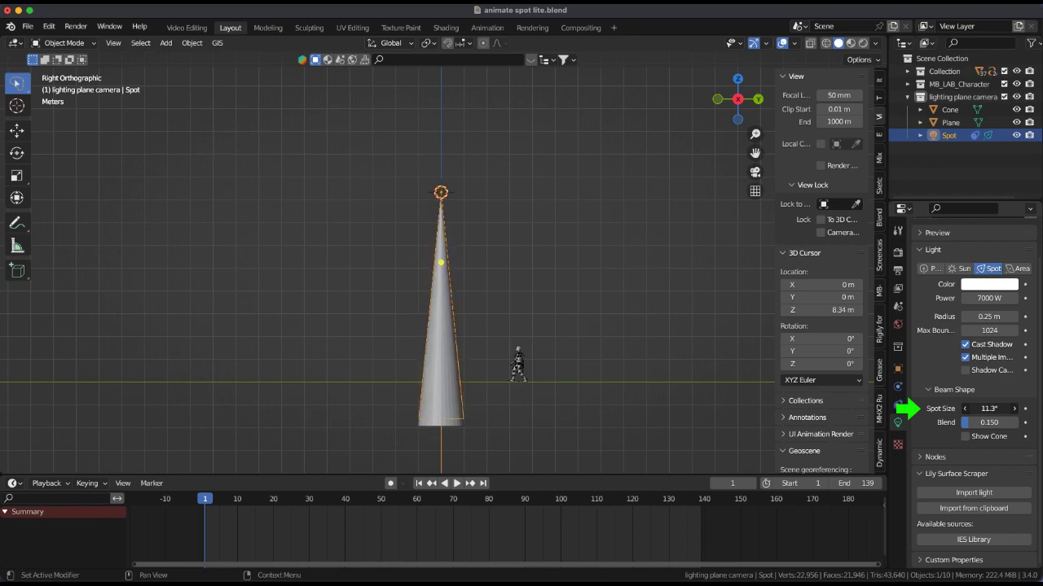
{"action": "left_click", "coordinate": [991, 423]}
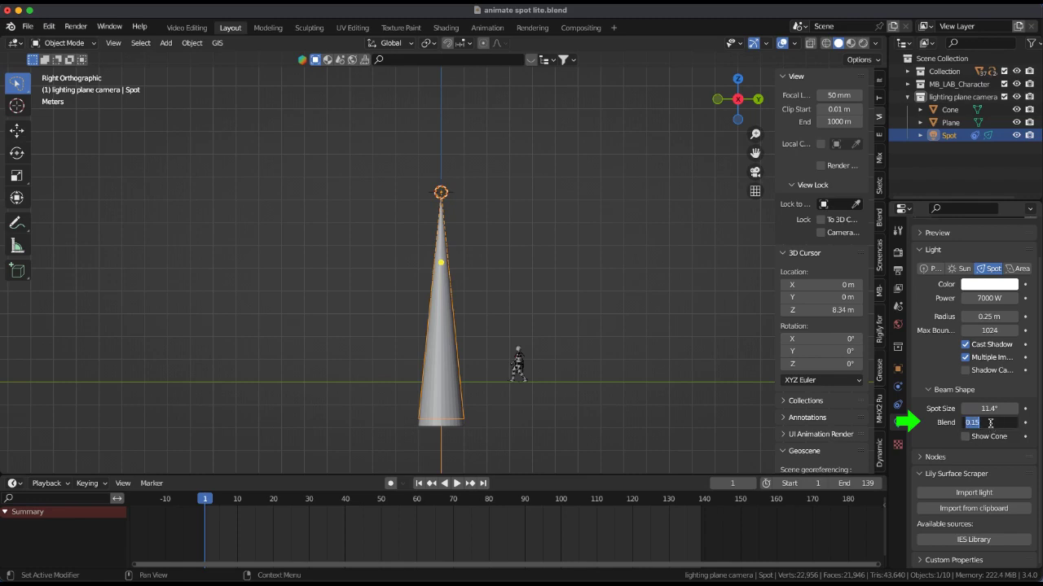
{"action": "key", "text": "BackSpace"}
{"action": "type", "text": ".5"}
{"action": "key", "text": "Return"}
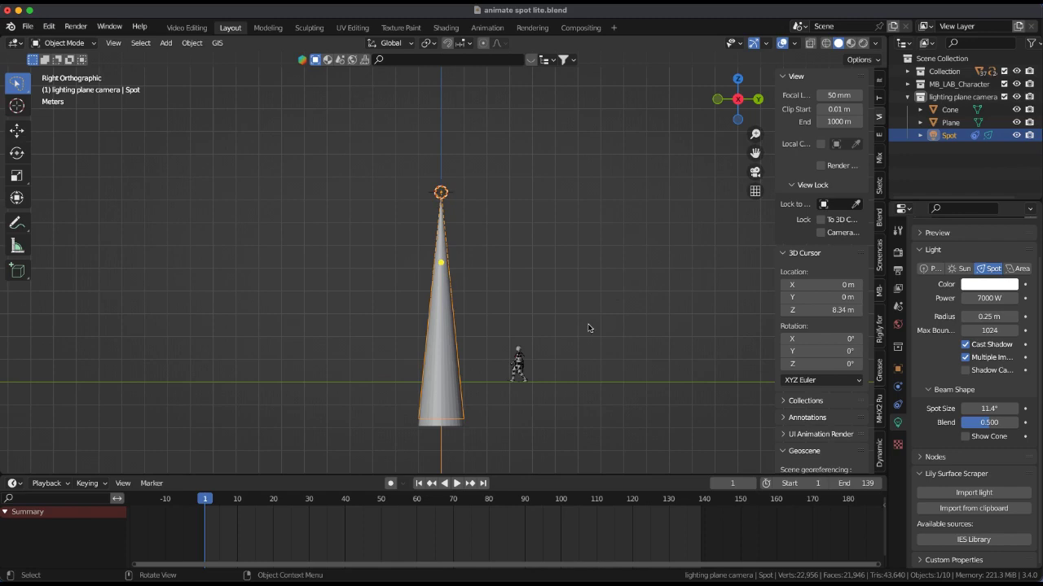
{"action": "scroll", "coordinate": [588, 328], "scroll_direction": "down", "scroll_amount": 1}
{"action": "middle_click_drag", "start_coordinate": [557, 300], "coordinate": [554, 242], "text": "shift"}
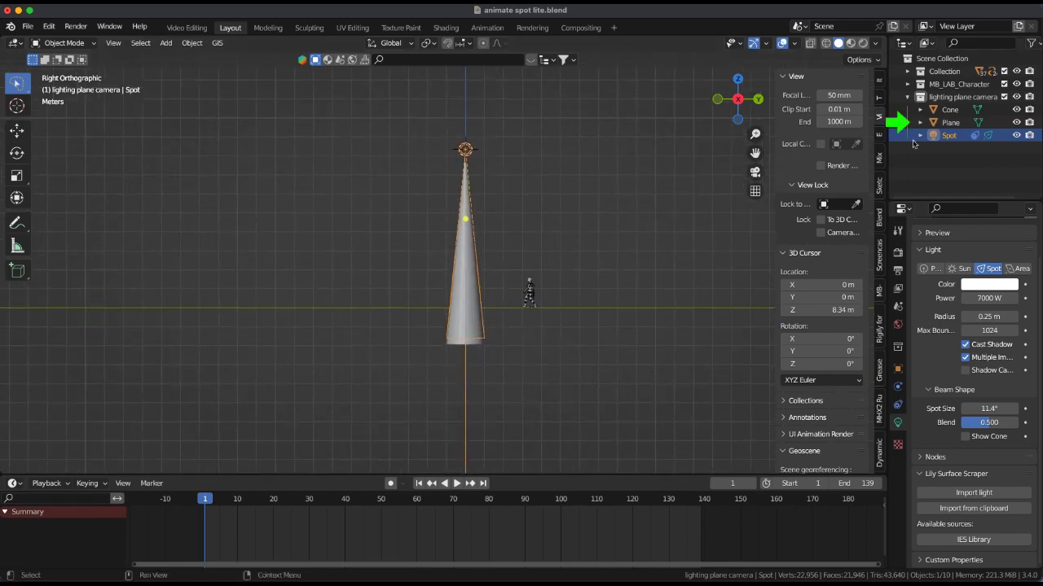
Select the Plane and give it a new material named 'floor'.
{"action": "left_click", "coordinate": [946, 122]}
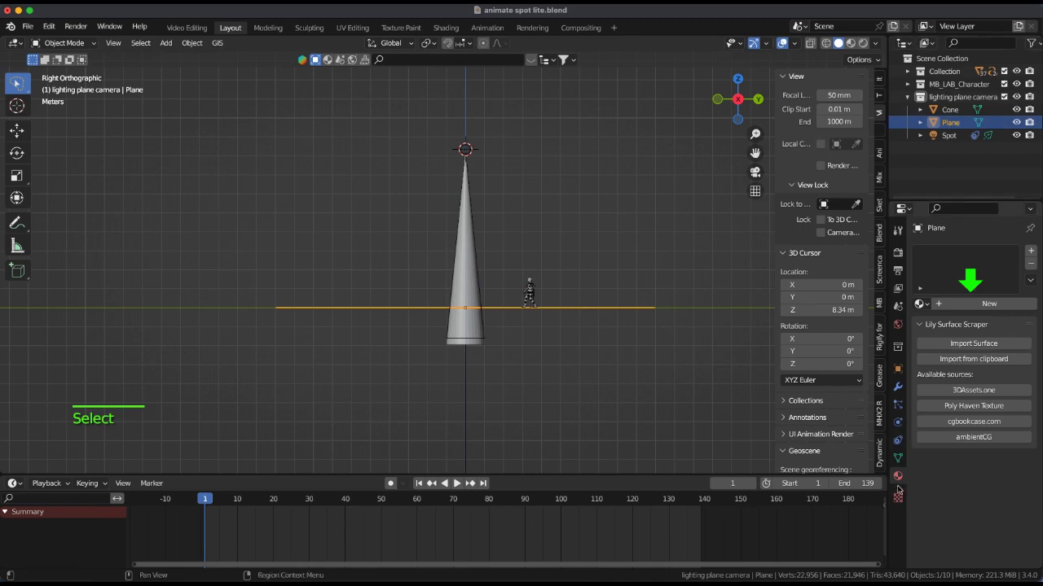
{"action": "left_click", "coordinate": [969, 303]}
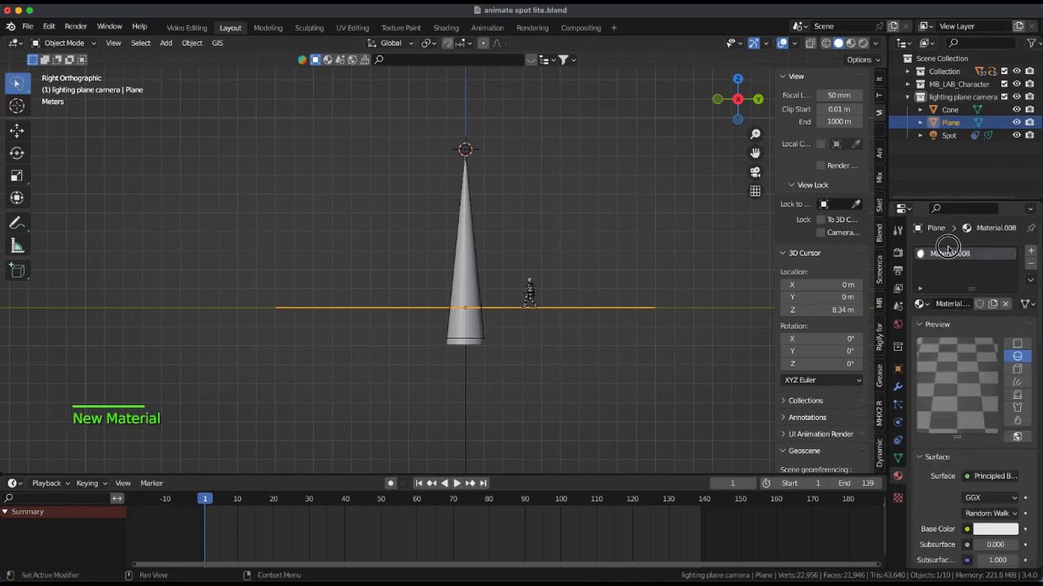
{"action": "double_click", "coordinate": [949, 252]}
{"action": "type", "text": "floor"}
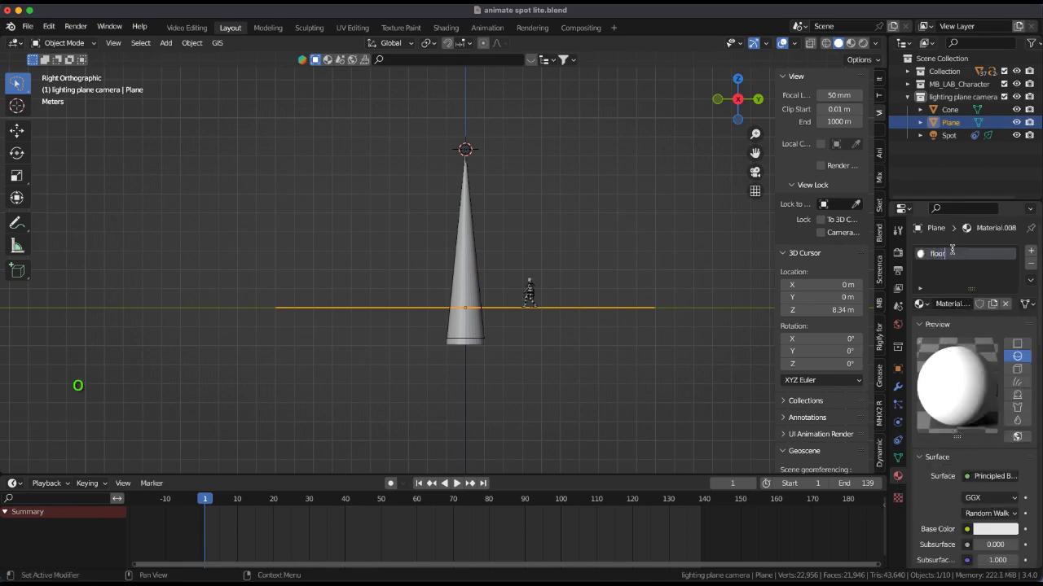
{"action": "key", "text": "Return"}
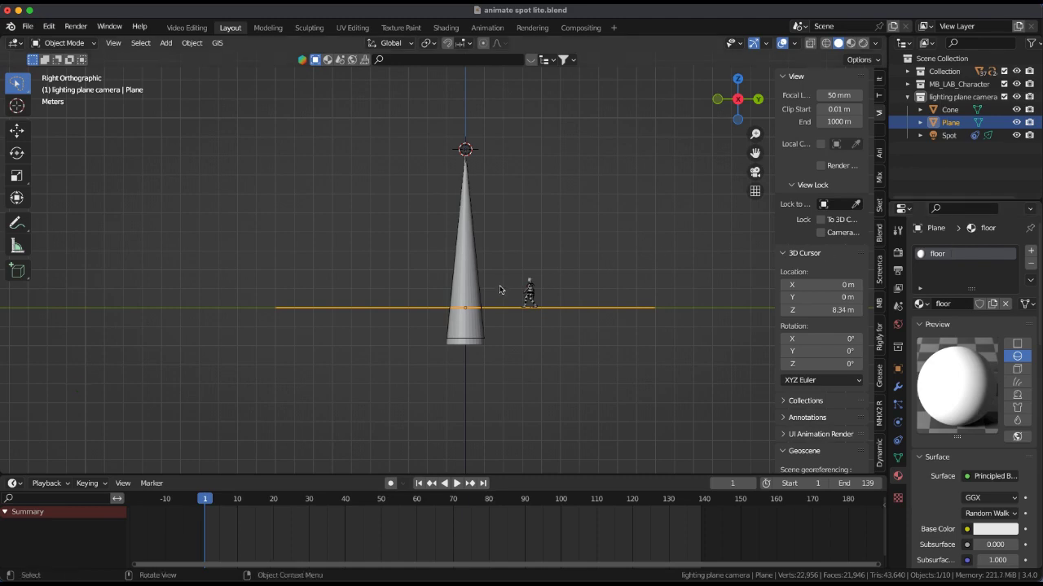
{"action": "middle_click_drag", "start_coordinate": [540, 242], "coordinate": [507, 277], "text": "shift"}
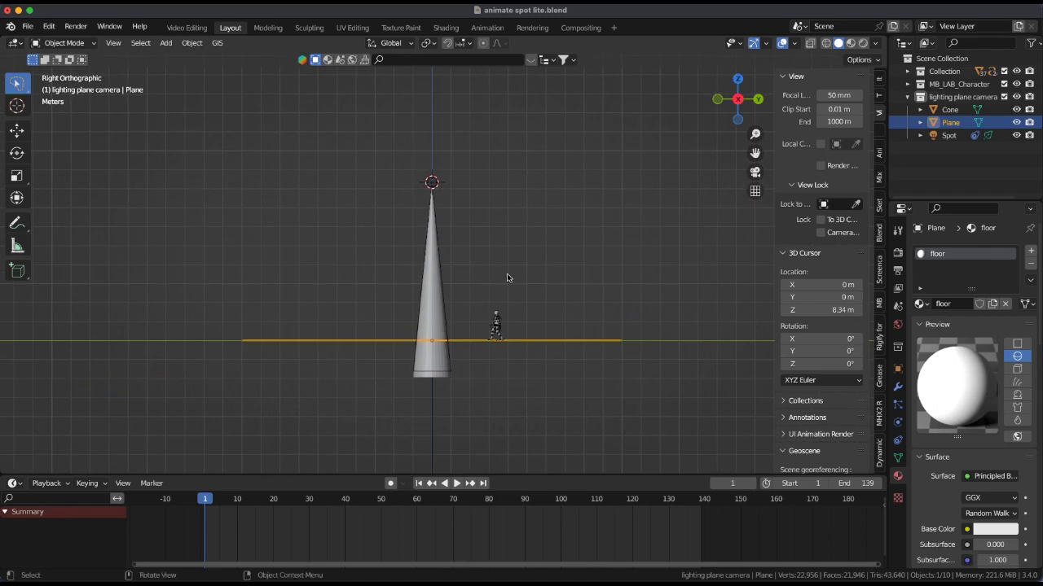
Keyframe the cone's location and rotation at frame 1 and frame 15, then advance to frame 30.
{"action": "left_click", "coordinate": [436, 311]}
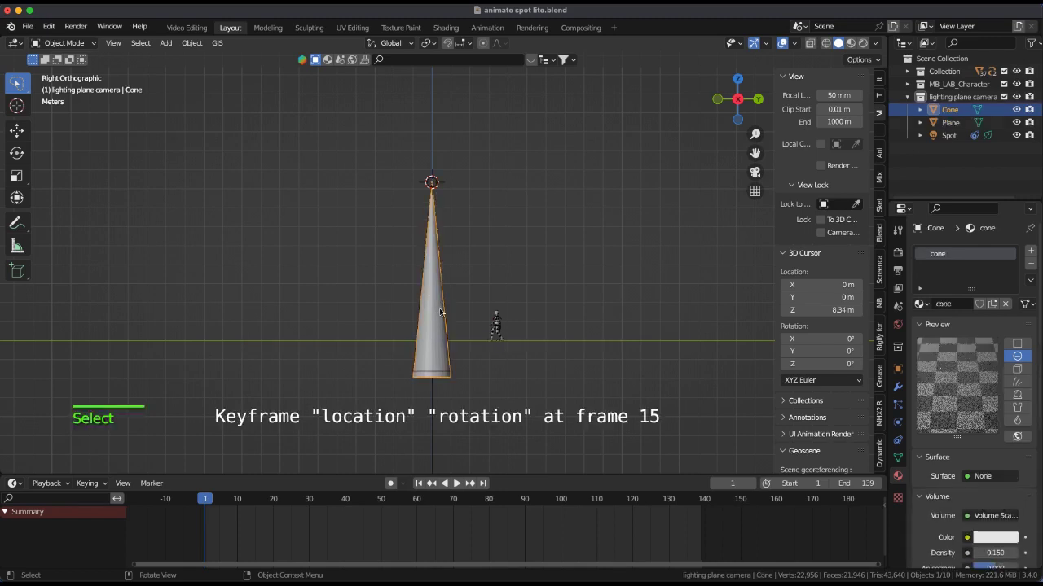
{"action": "key", "text": "i"}
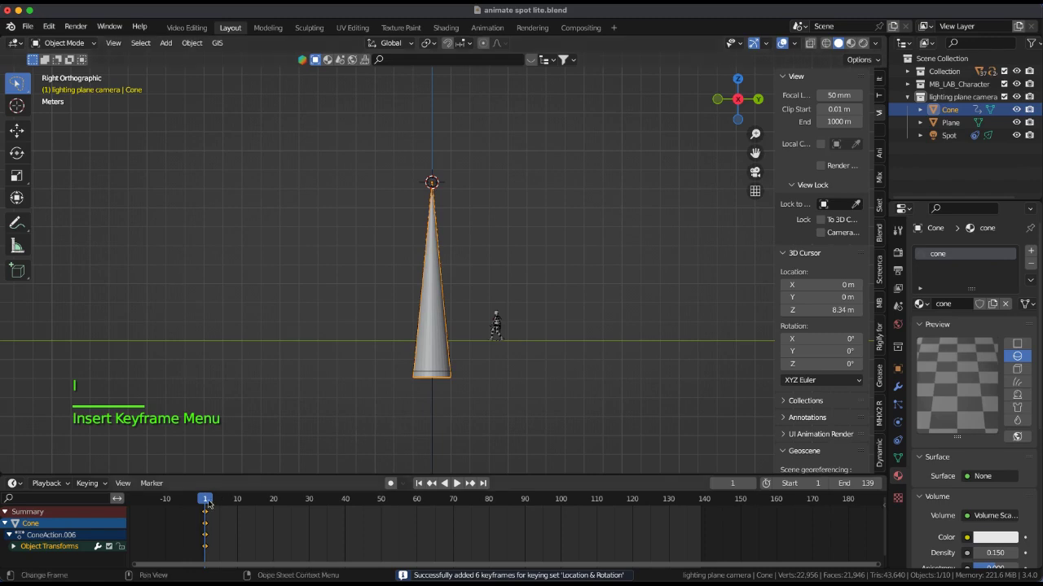
{"action": "key", "text": "space"}
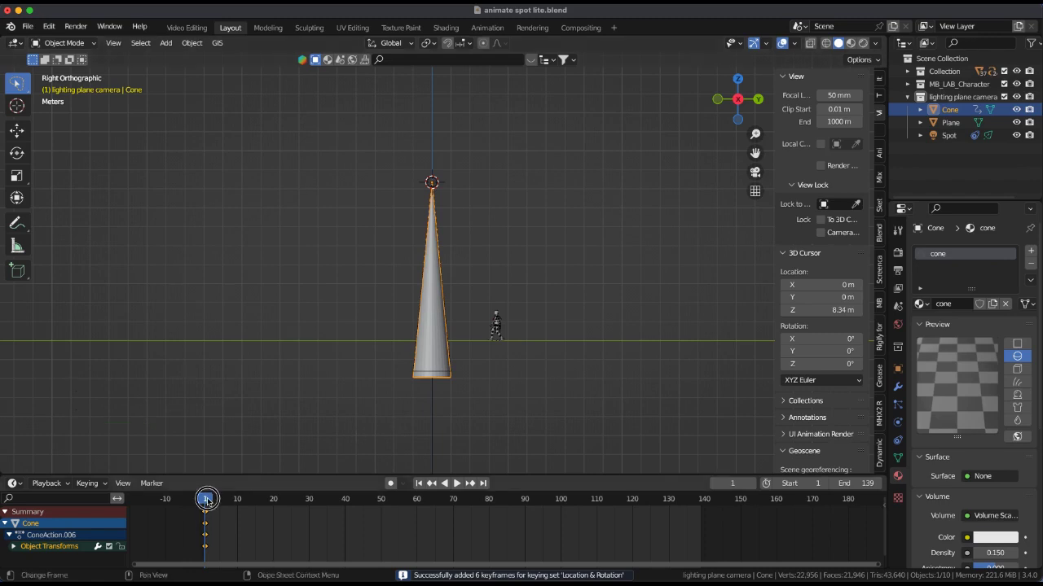
{"action": "left_click_drag", "start_coordinate": [233, 506], "coordinate": [255, 510]}
{"action": "key", "text": "space"}
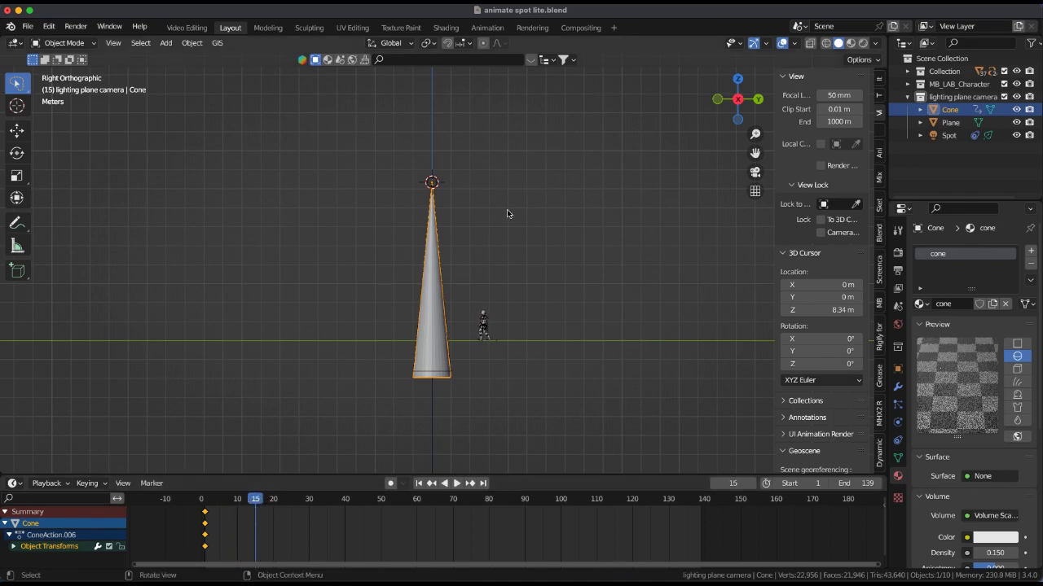
{"action": "key", "text": "i"}
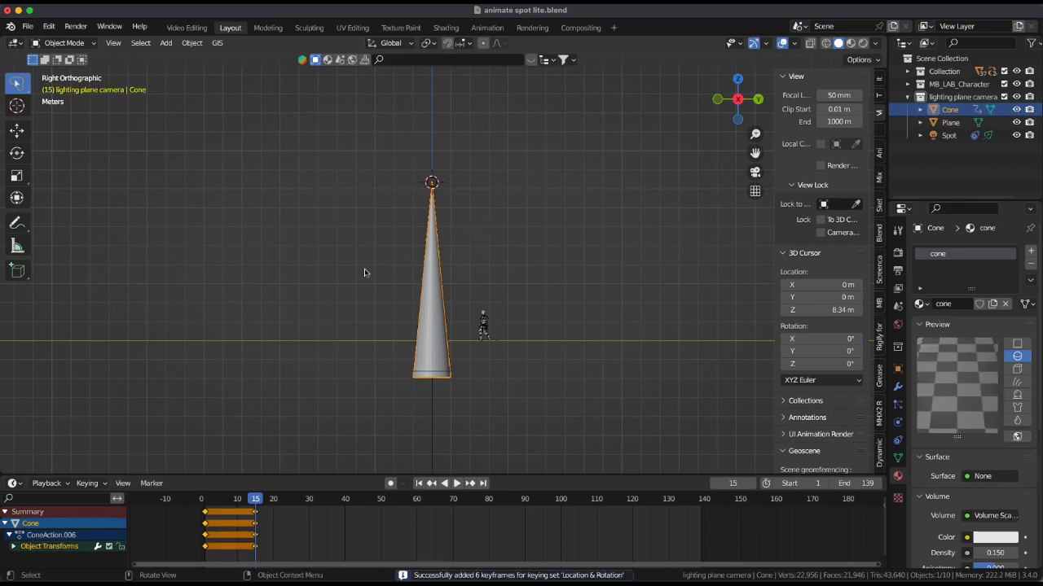
{"action": "key", "text": "space"}
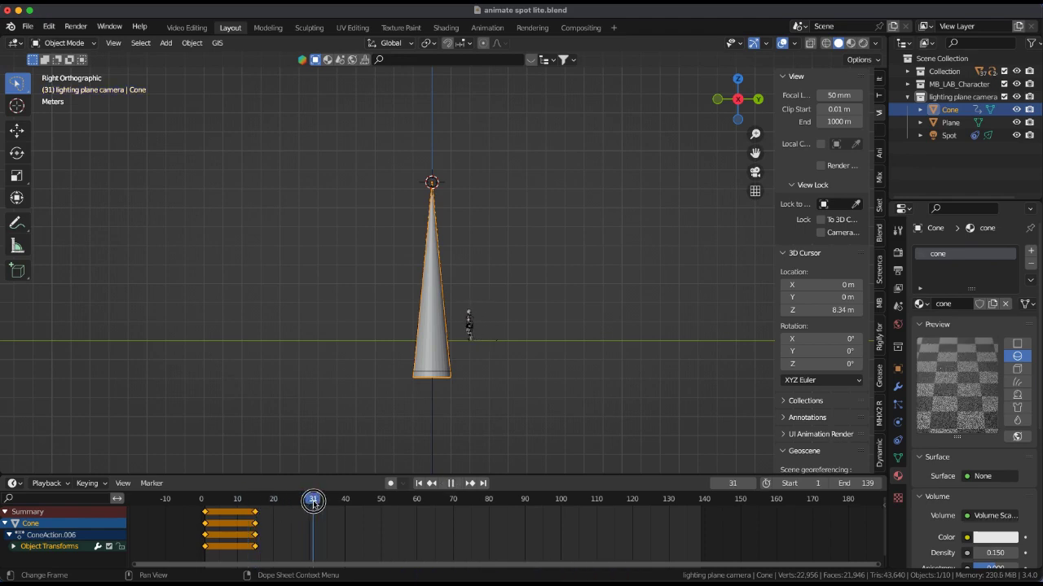
{"action": "left_click_drag", "start_coordinate": [314, 502], "coordinate": [311, 503]}
At frame 30, tilt the cone toward the walking character and keyframe it.
{"action": "key", "text": "space"}
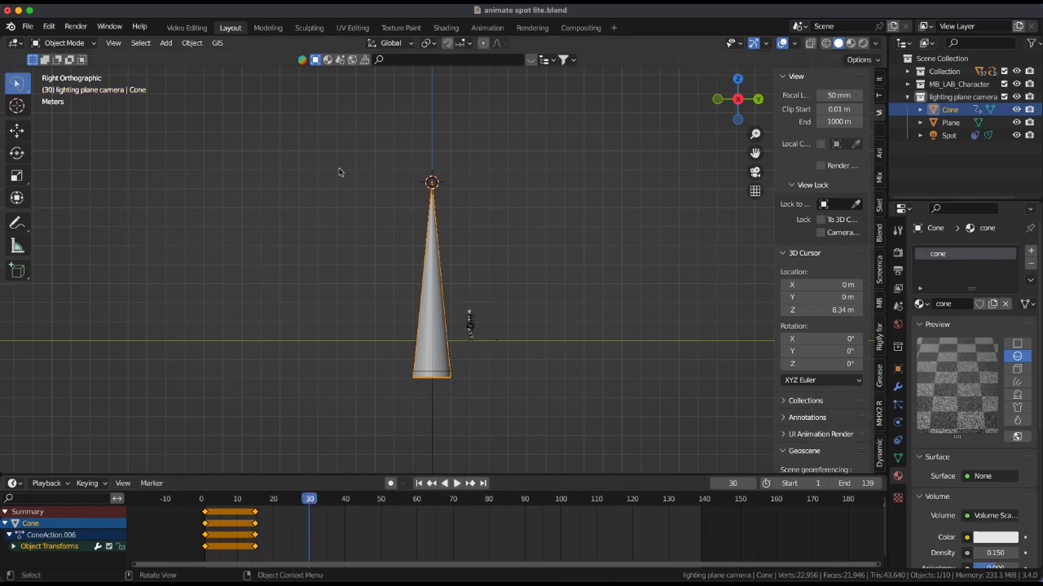
{"action": "key", "text": "r"}
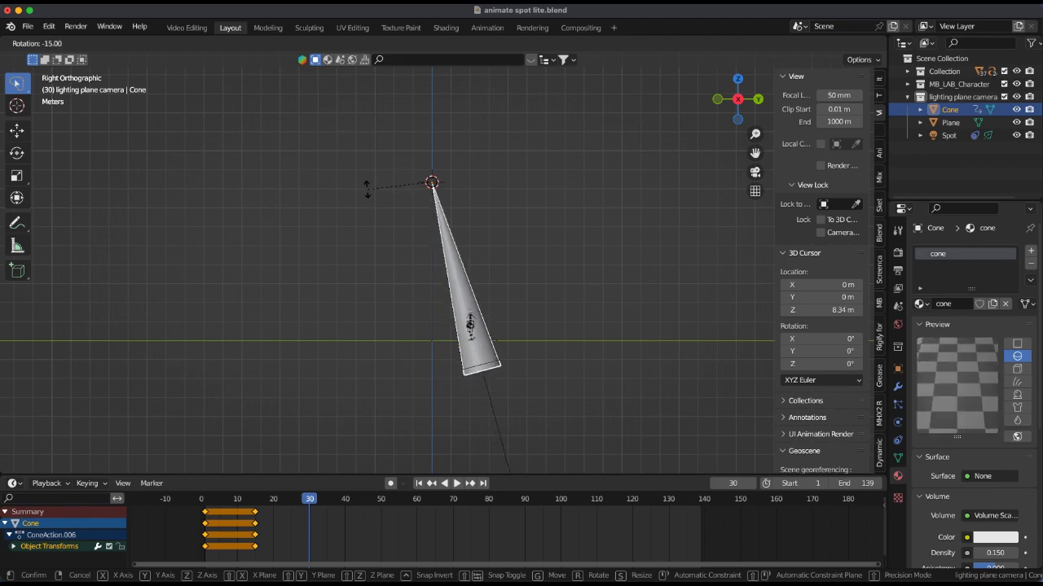
{"action": "left_click", "coordinate": [368, 192]}
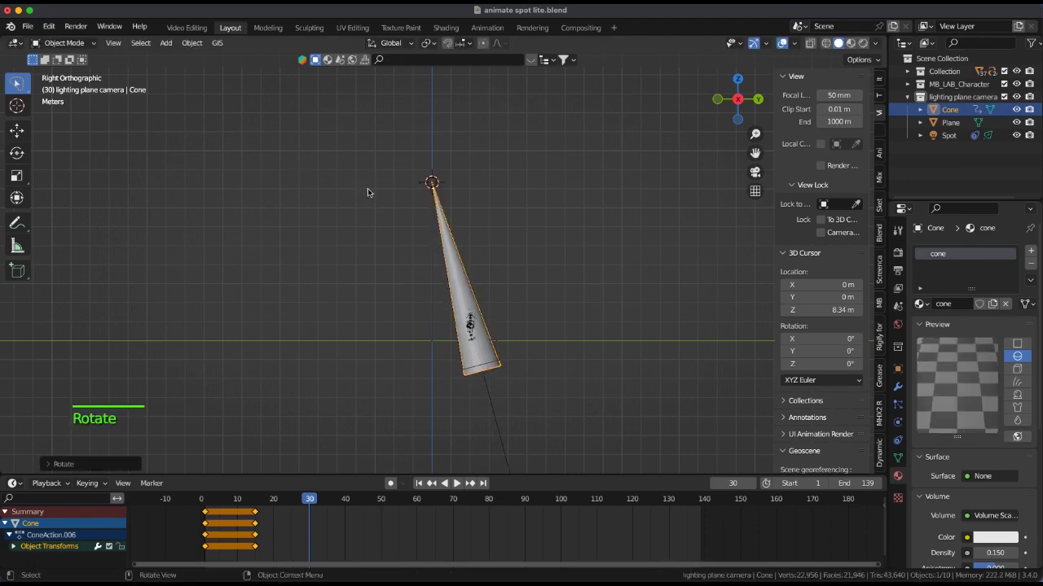
{"action": "key", "text": "i"}
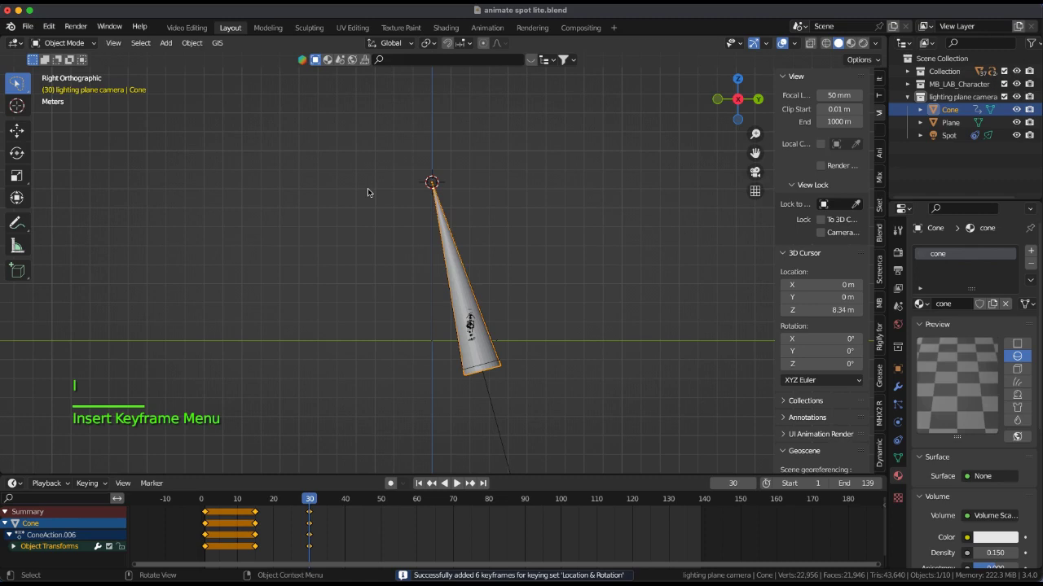
At frame 139, rotate the cone onto the character's new position and keyframe it.
{"action": "key", "text": "shift+Right"}
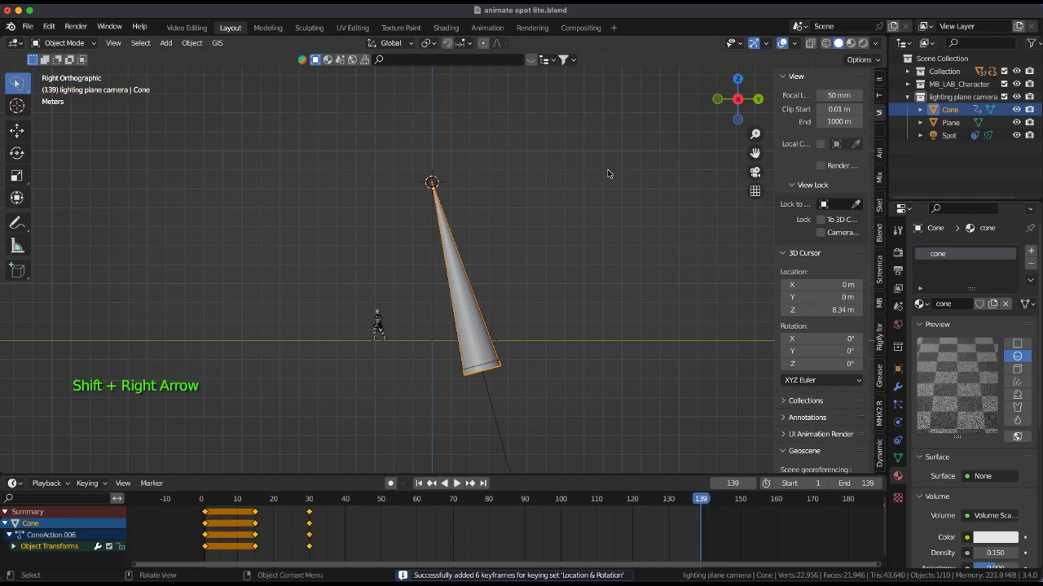
{"action": "key", "text": "r"}
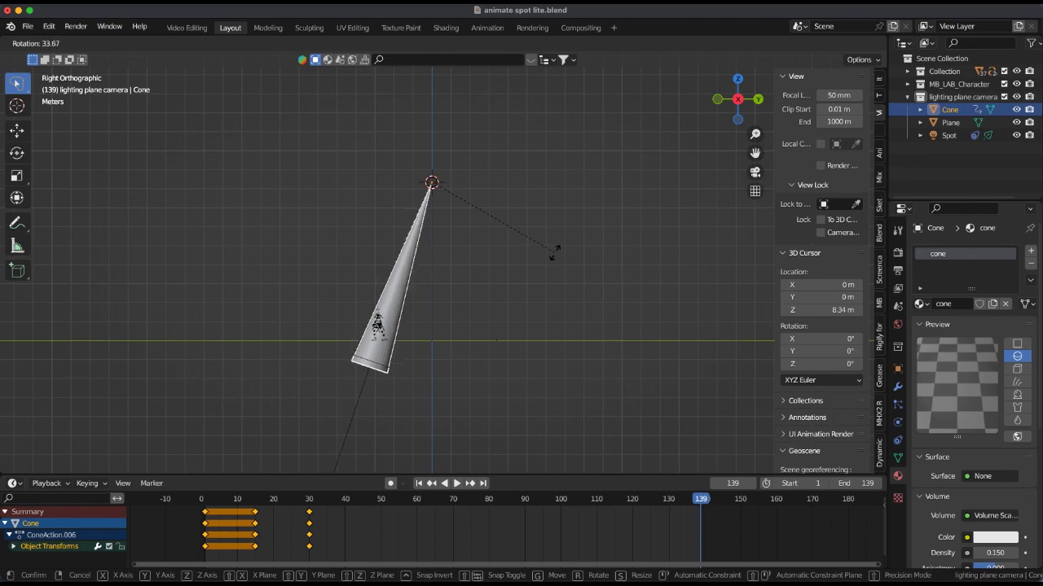
{"action": "left_click", "coordinate": [554, 253]}
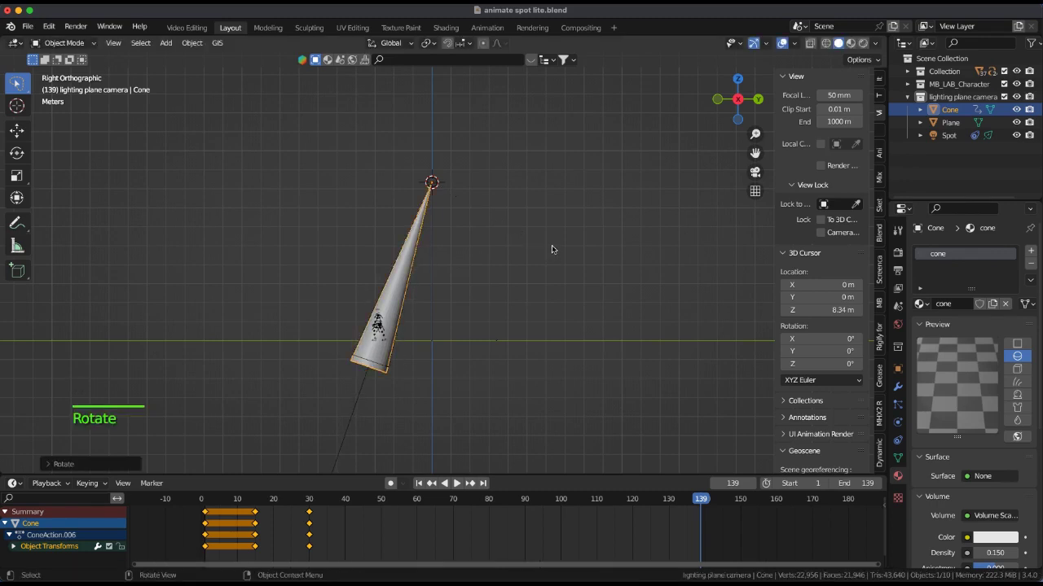
{"action": "key", "text": "i"}
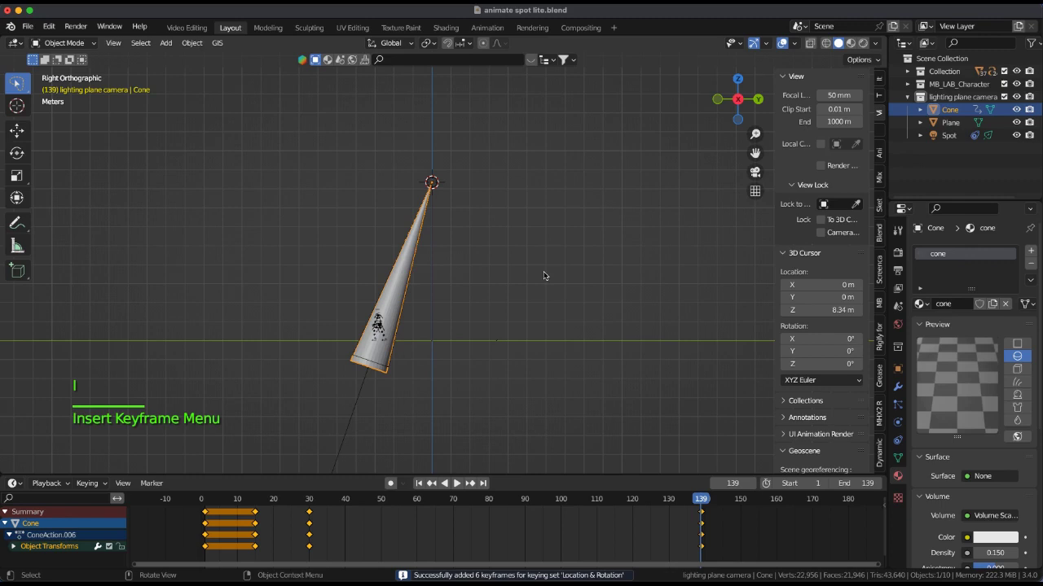
Delete the cone's frame-1 keyframes and set the remaining keys at 15, 30, 139 to Linear interpolation.
{"action": "left_click", "coordinate": [206, 514]}
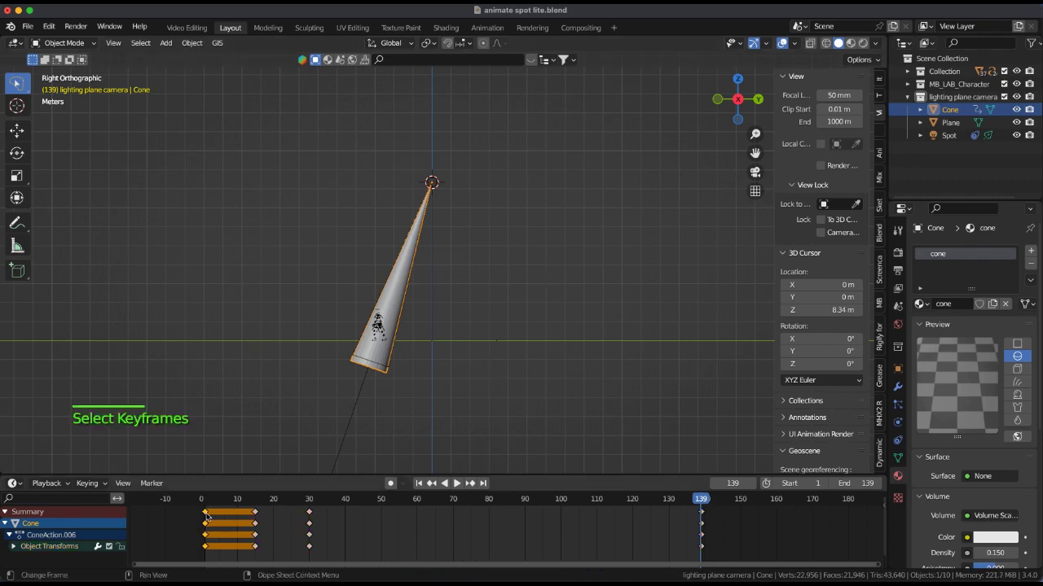
{"action": "key", "text": "x"}
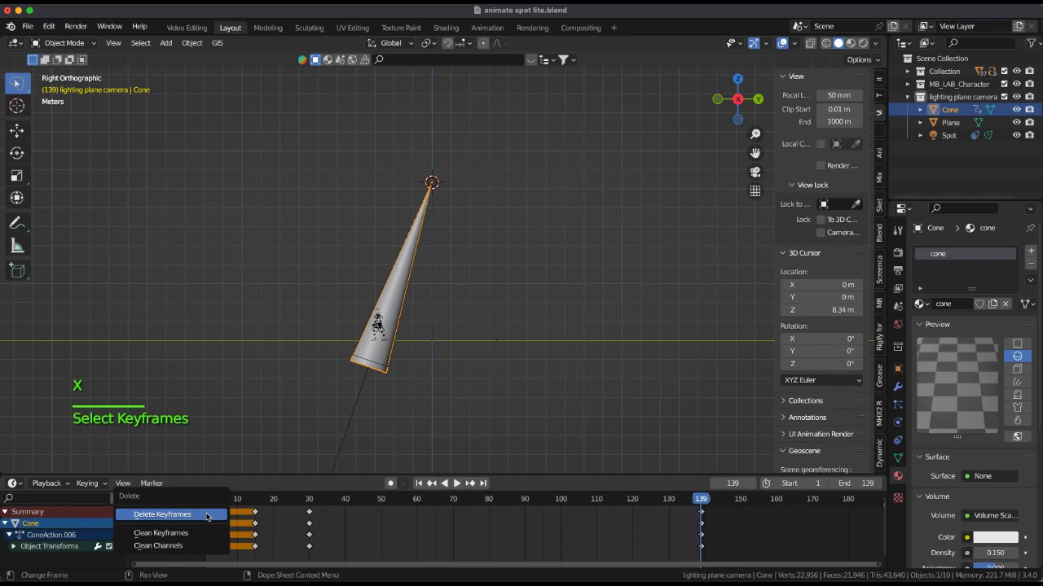
{"action": "left_click", "coordinate": [208, 515]}
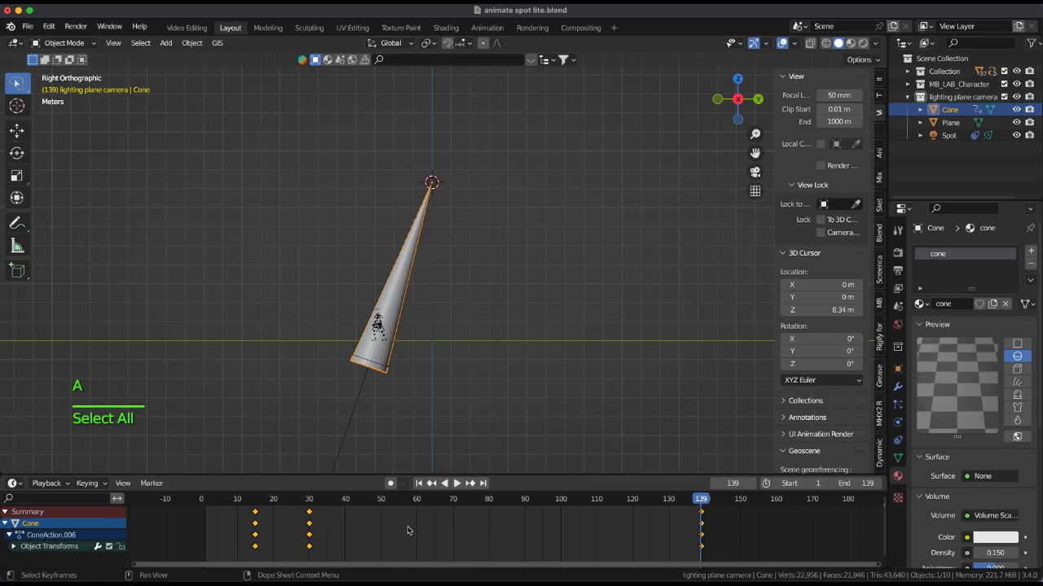
{"action": "key", "text": "t"}
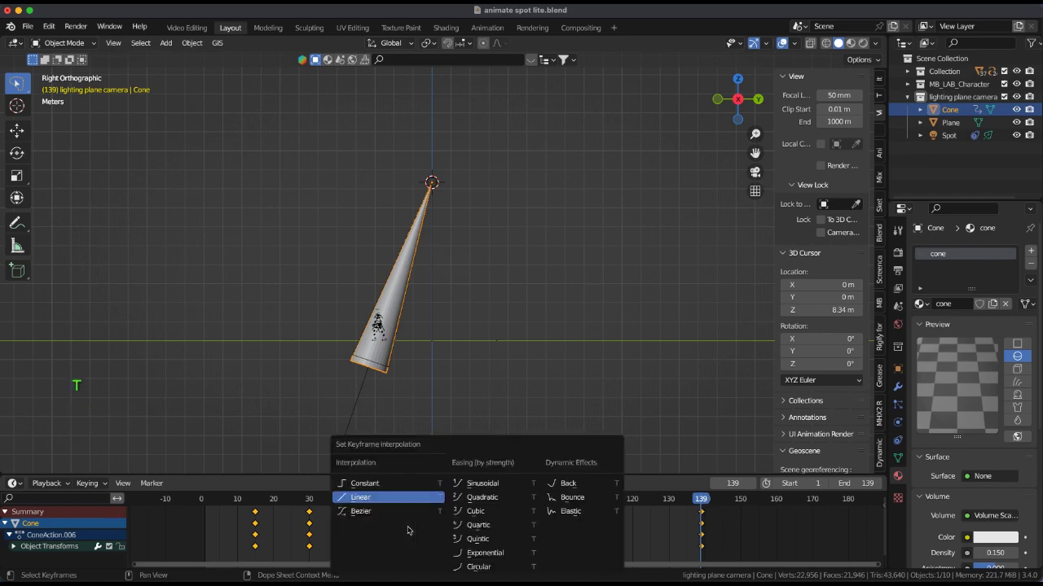
{"action": "left_click", "coordinate": [372, 499]}
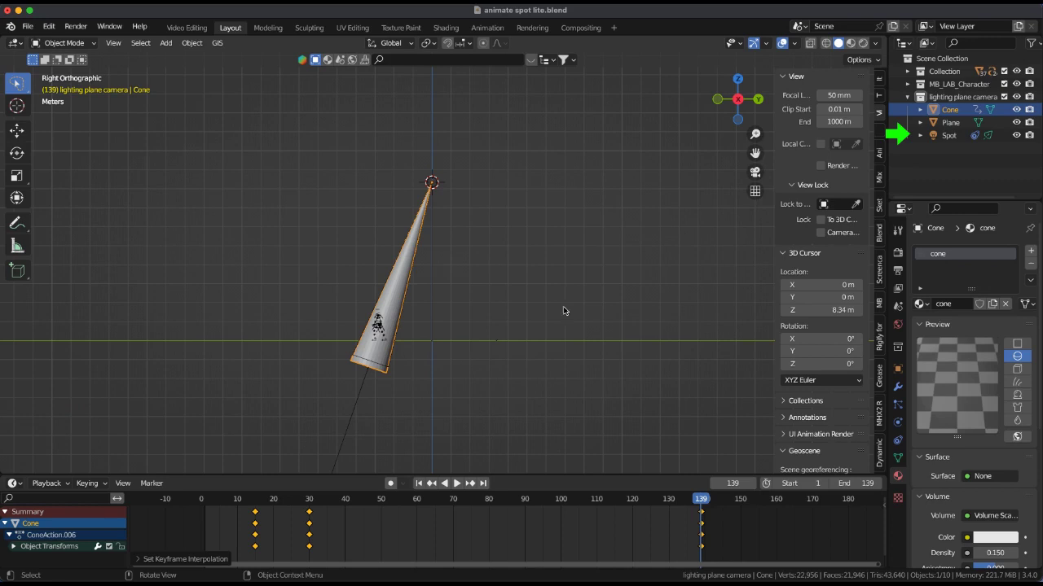
Select the spot light and keyframe its 7000 W power at frame 6.
{"action": "left_click", "coordinate": [949, 135]}
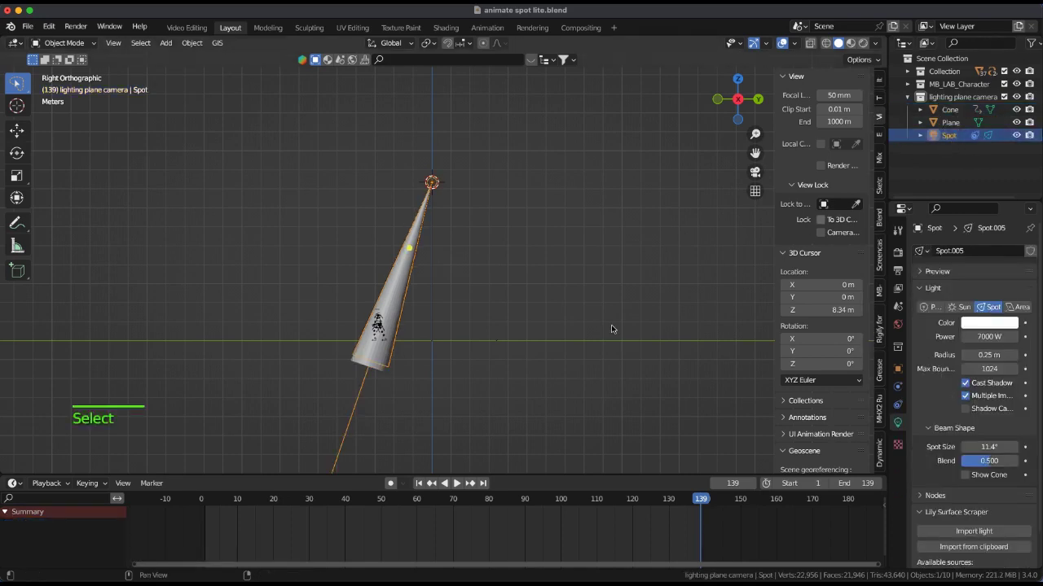
{"action": "left_click_drag", "start_coordinate": [693, 502], "coordinate": [222, 514]}
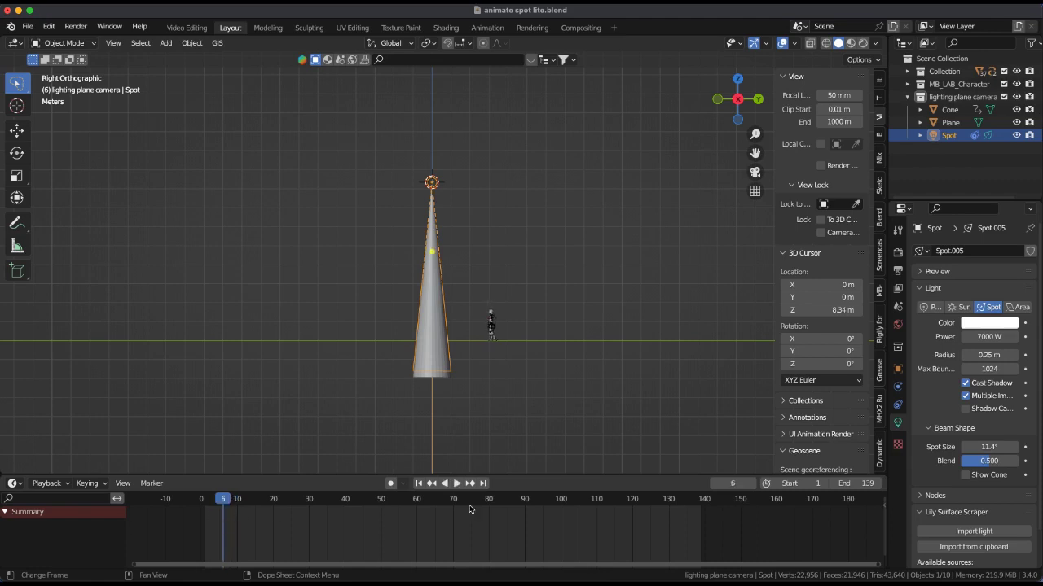
{"action": "left_click", "coordinate": [1024, 337]}
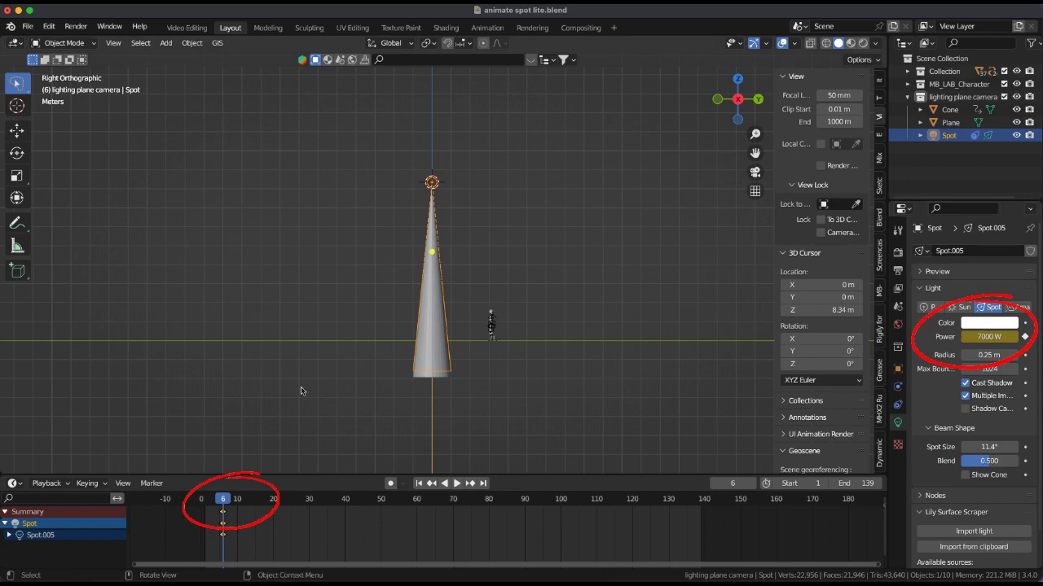
Keyframe the spot power at 0 W on frame 5 and make both keys Linear.
{"action": "key", "text": "Left"}
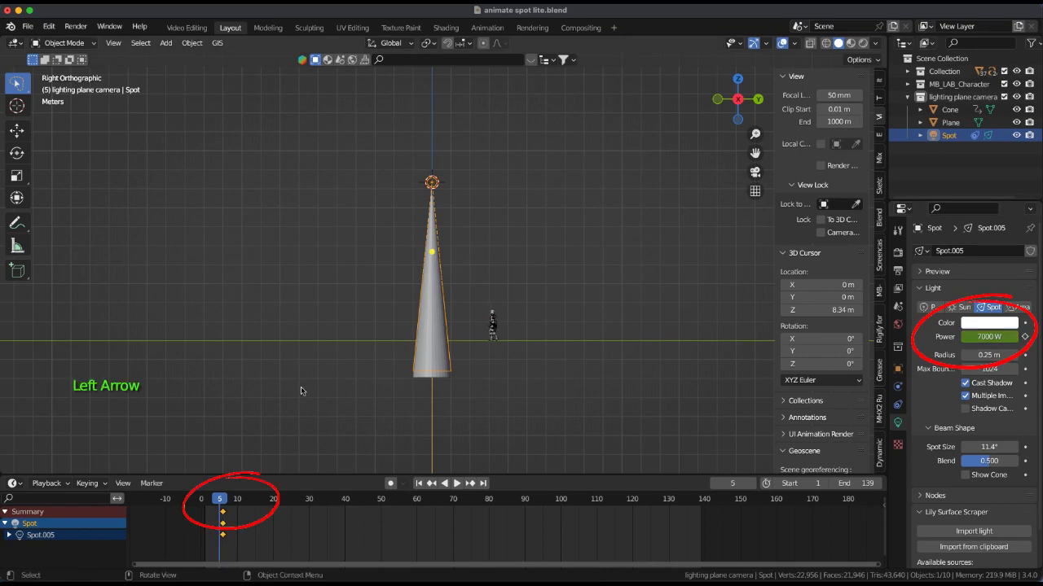
{"action": "left_click", "coordinate": [989, 338]}
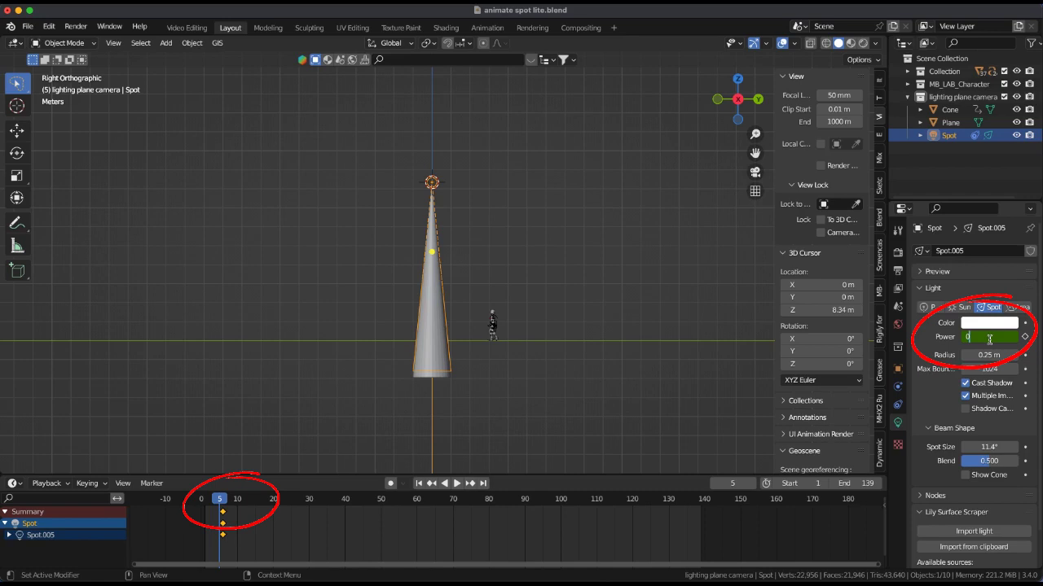
{"action": "key", "text": "Return"}
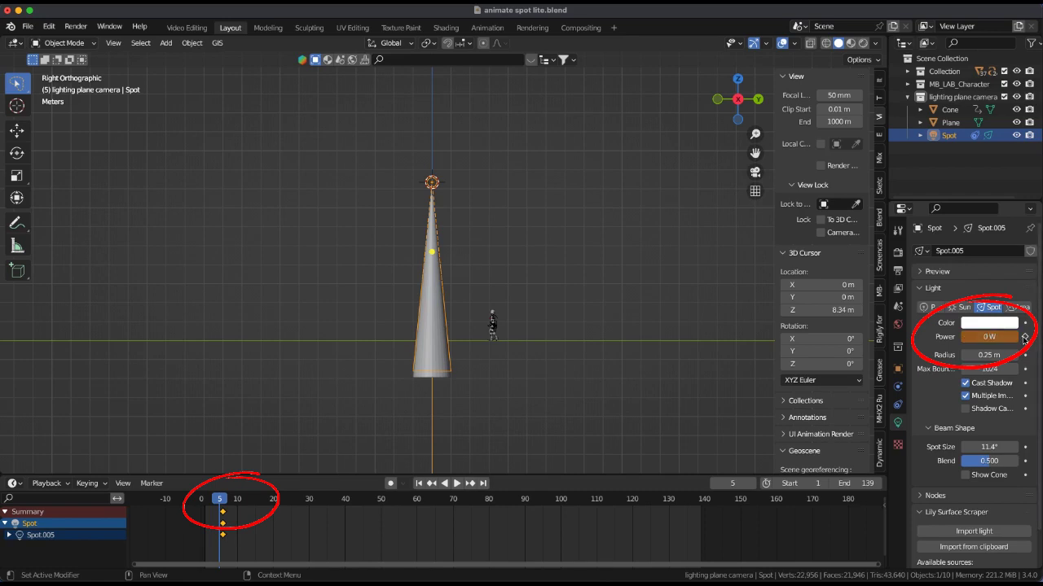
{"action": "left_click", "coordinate": [1024, 336]}
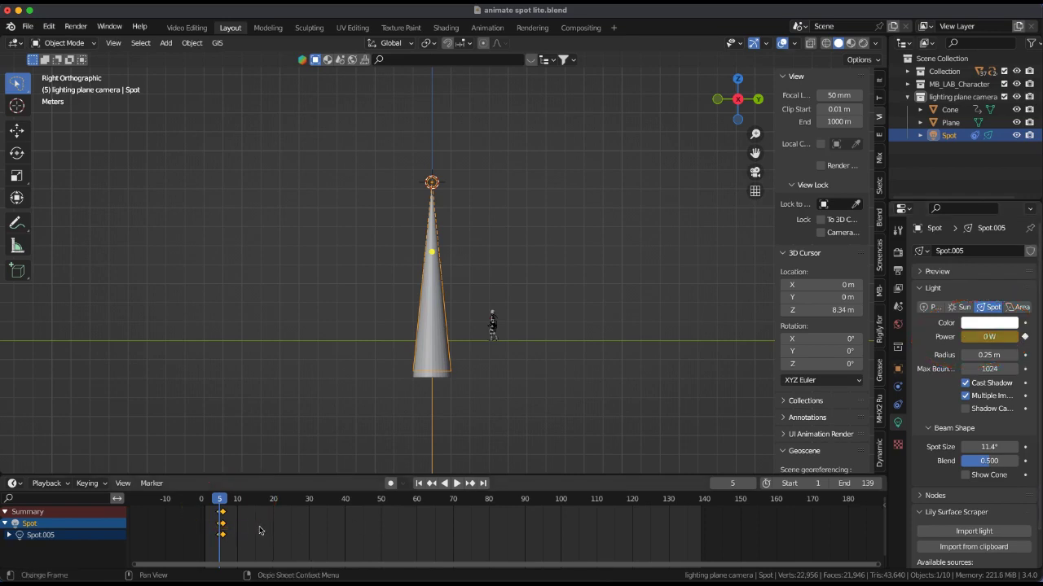
{"action": "key", "text": "t"}
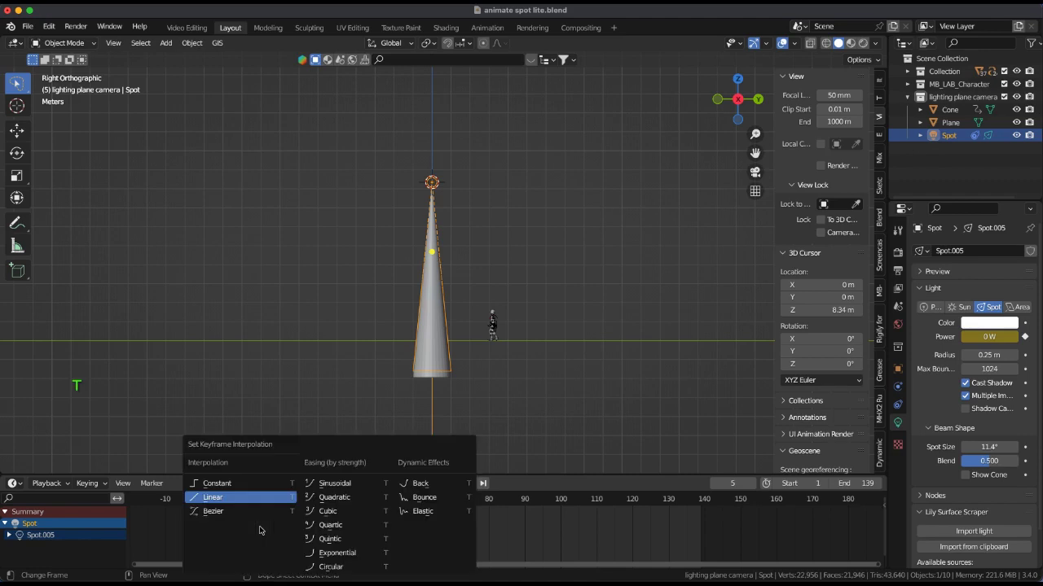
{"action": "left_click", "coordinate": [229, 497]}
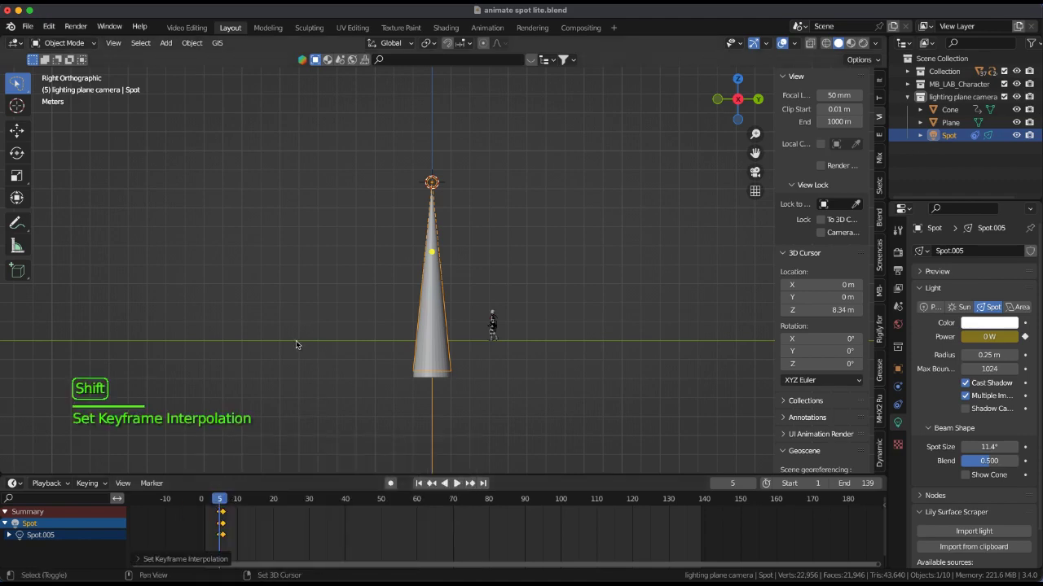
Play the spotlight animation from frame 1 and stop around frame 128.
{"action": "key", "text": "shift+Left"}
{"action": "key", "text": "space"}
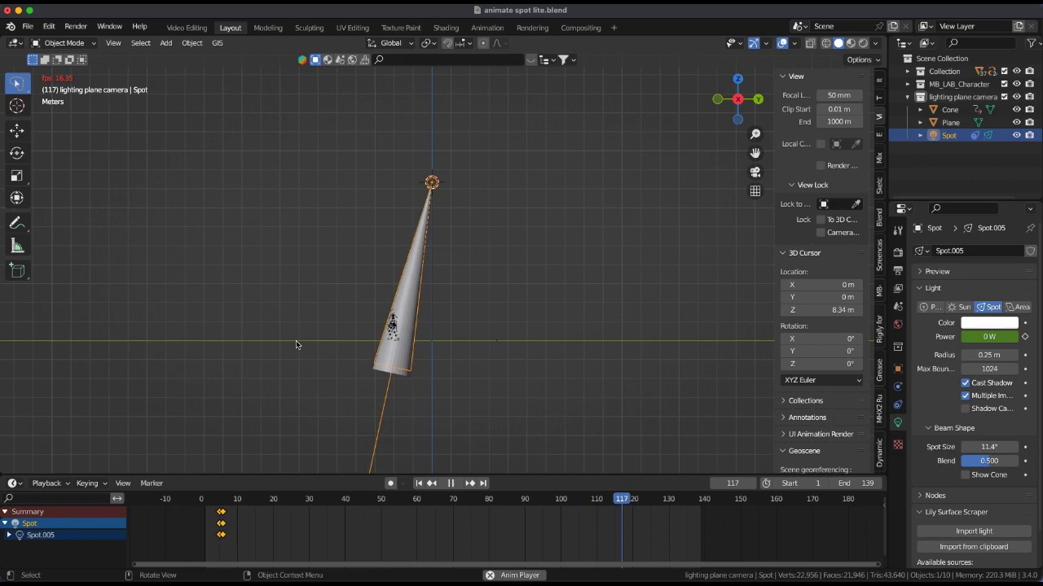
{"action": "key", "text": "space"}
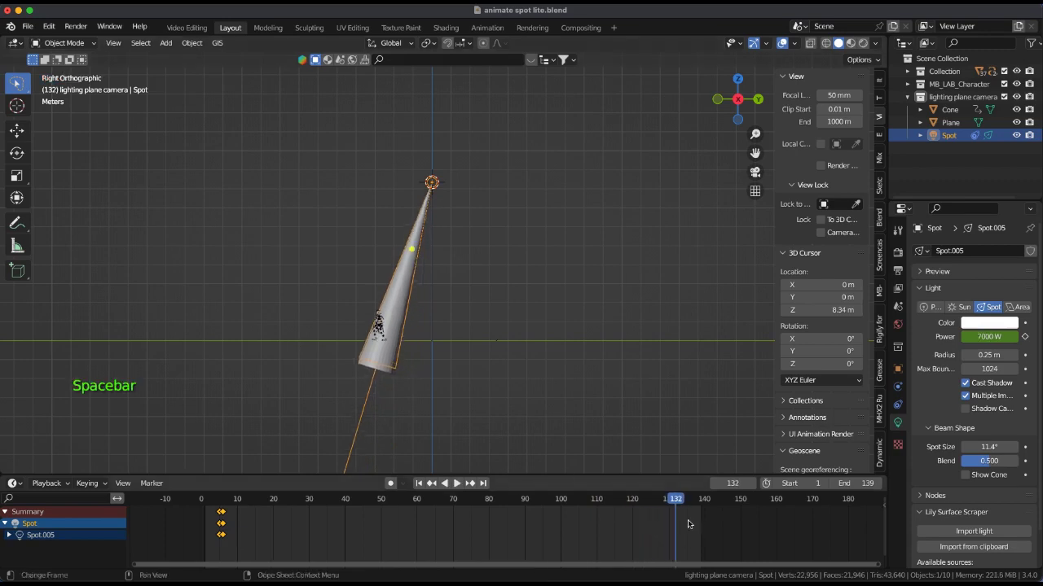
{"action": "mouse_move", "coordinate": [678, 503]}
{"action": "left_mouse_down"}
{"action": "mouse_move", "coordinate": [690, 503]}
{"action": "mouse_move", "coordinate": [661, 504]}
{"action": "left_mouse_up"}
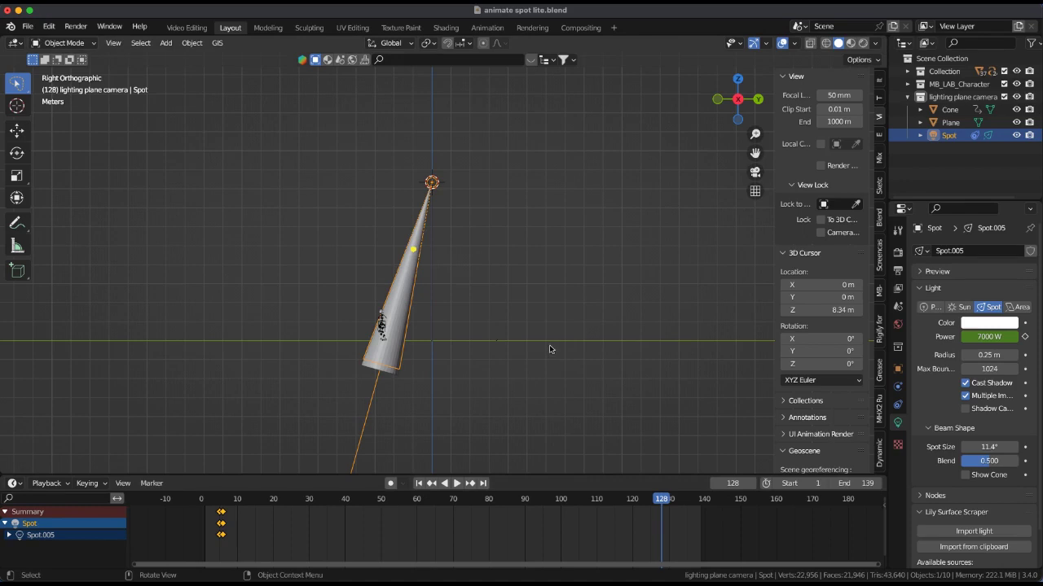
Rotate the cone onto the character at frame 128, key its location and rotation, and play back.
{"action": "left_click", "coordinate": [399, 302]}
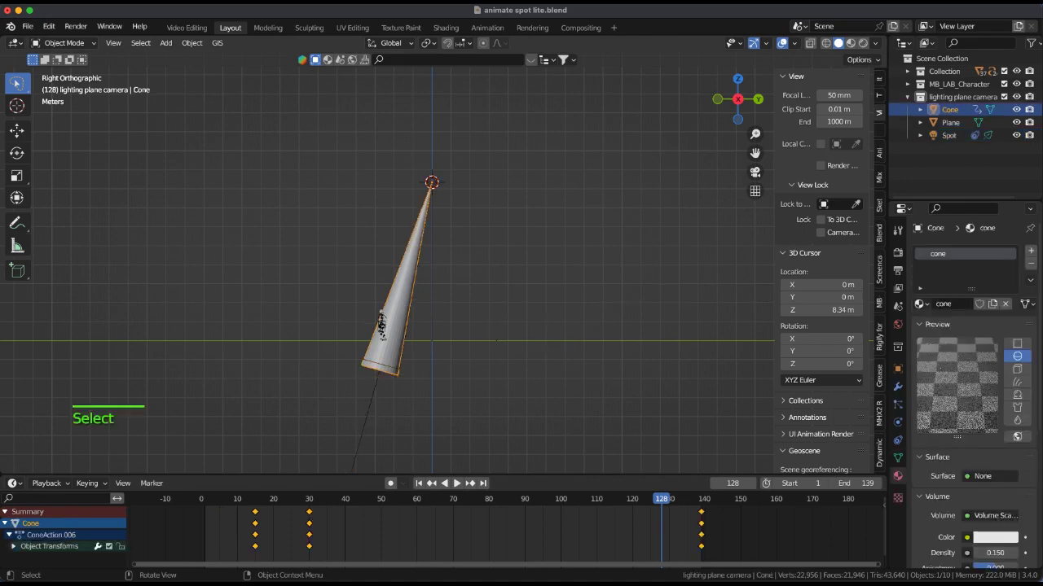
{"action": "key", "text": "r"}
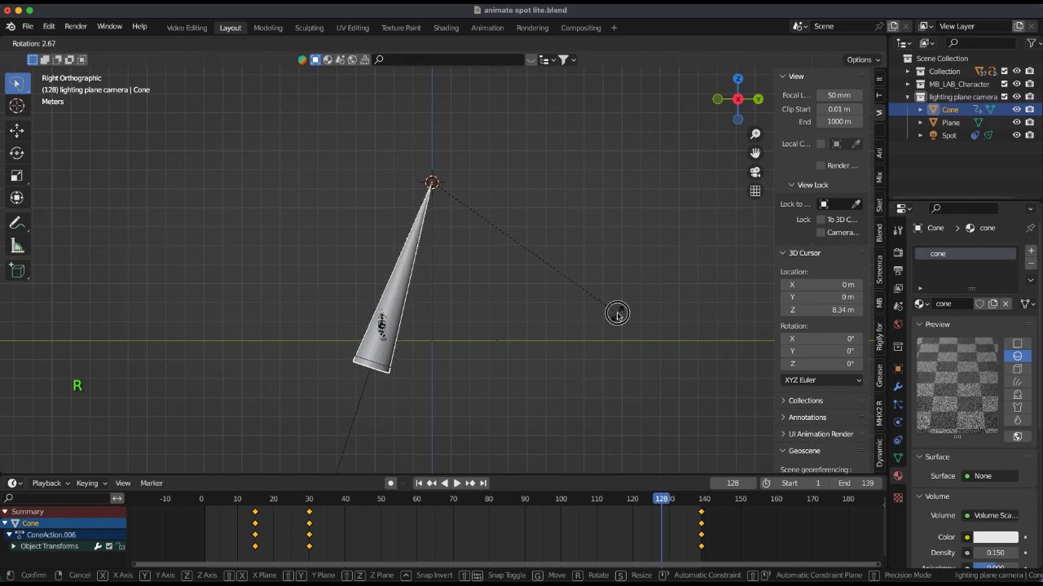
{"action": "left_click", "coordinate": [618, 313]}
{"action": "key", "text": "i"}
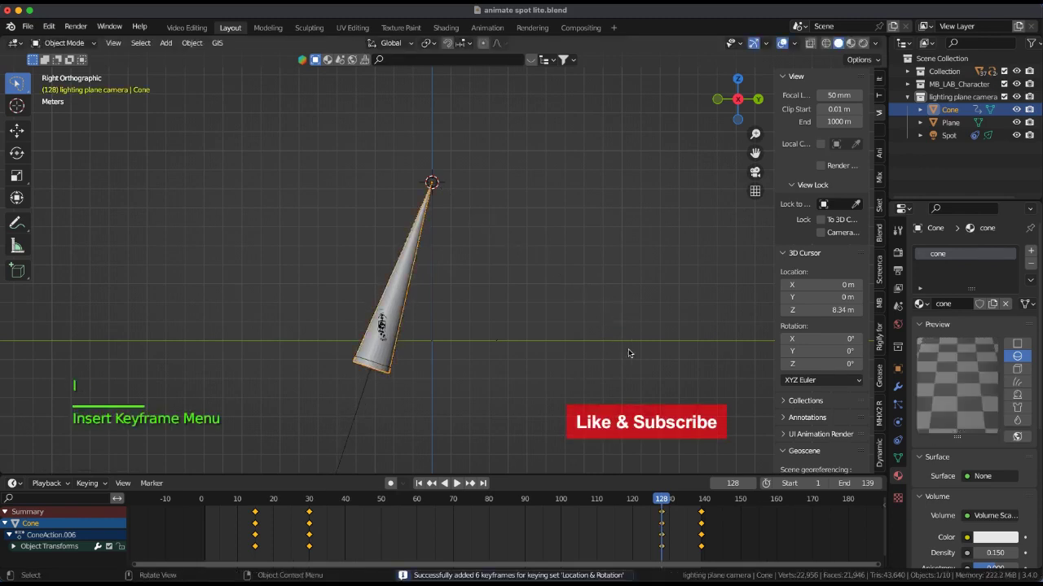
{"action": "key", "text": "space"}
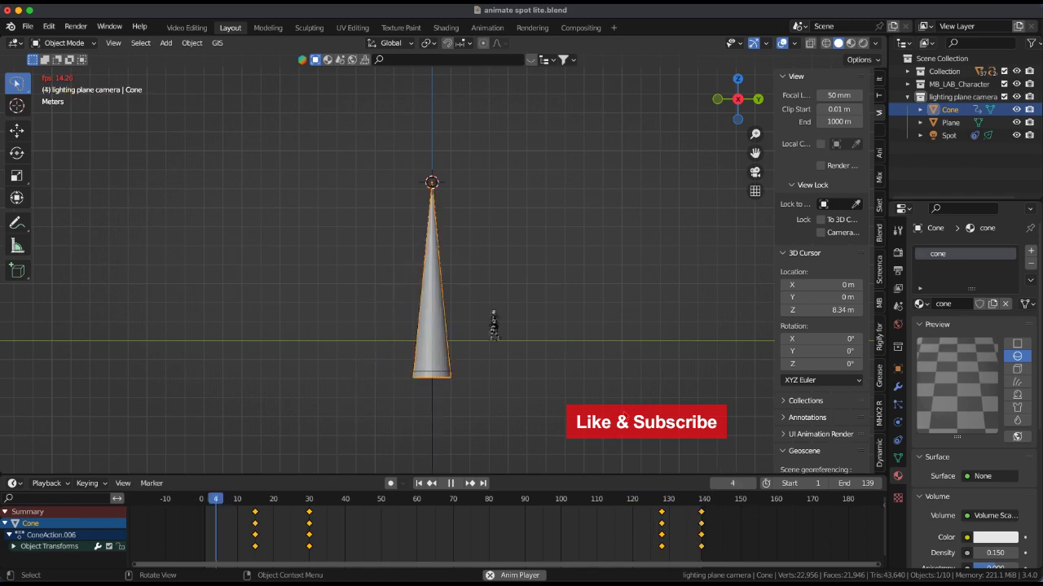
Stop playback, return to frame 1 and add a new camera, Camera.004, at the 3D cursor.
{"action": "key", "text": "space"}
{"action": "key", "text": "shift+Left"}
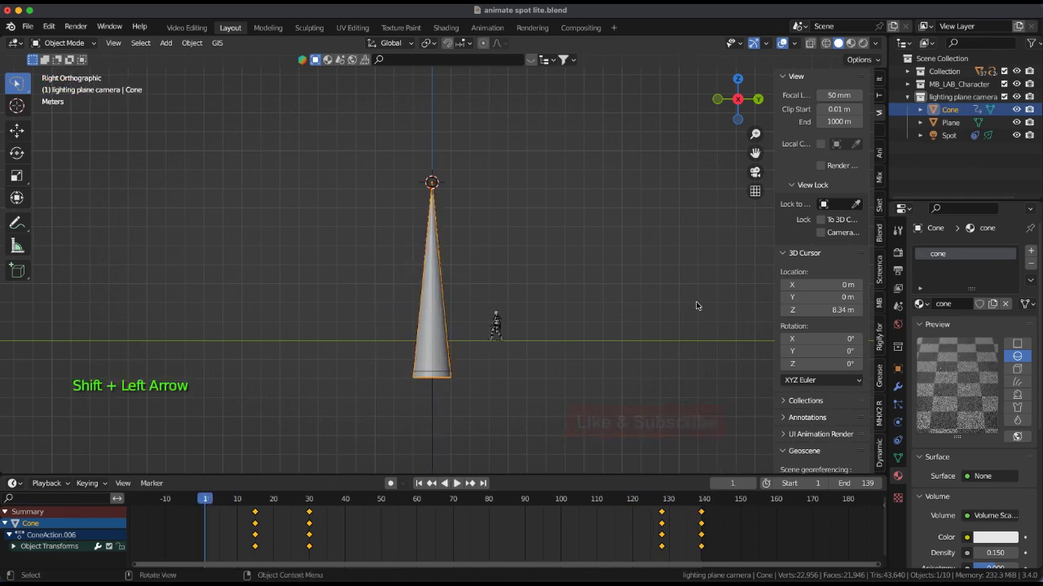
{"action": "key", "text": "shift+a"}
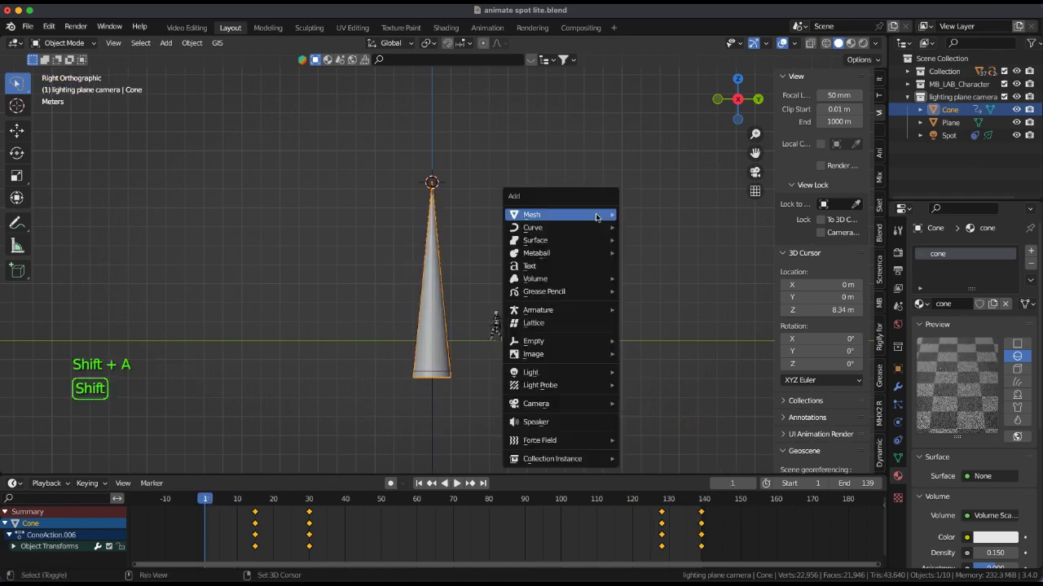
{"action": "mouse_move", "coordinate": [595, 215]}
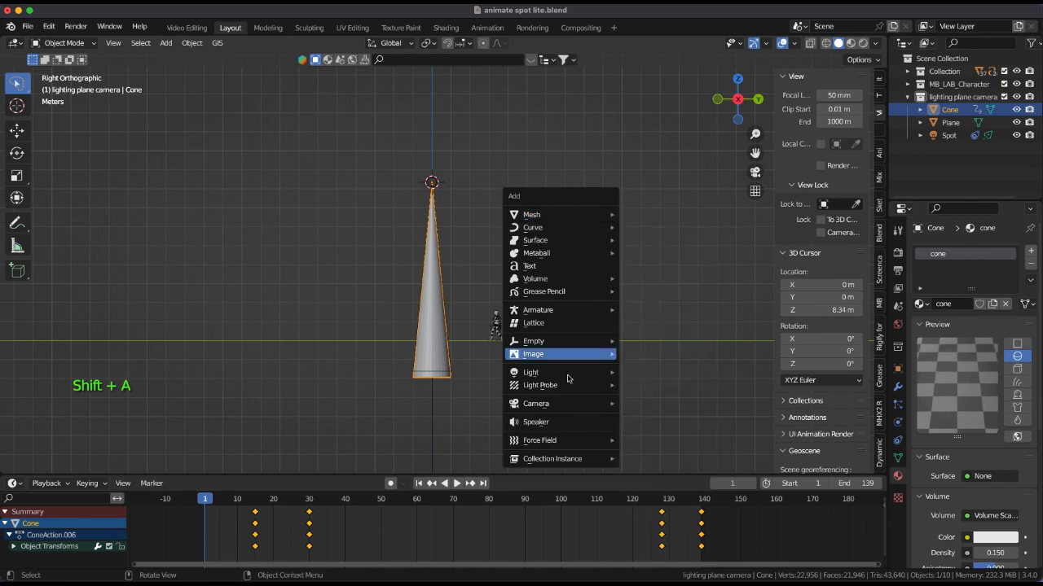
{"action": "mouse_move", "coordinate": [559, 404]}
{"action": "left_click", "coordinate": [656, 403]}
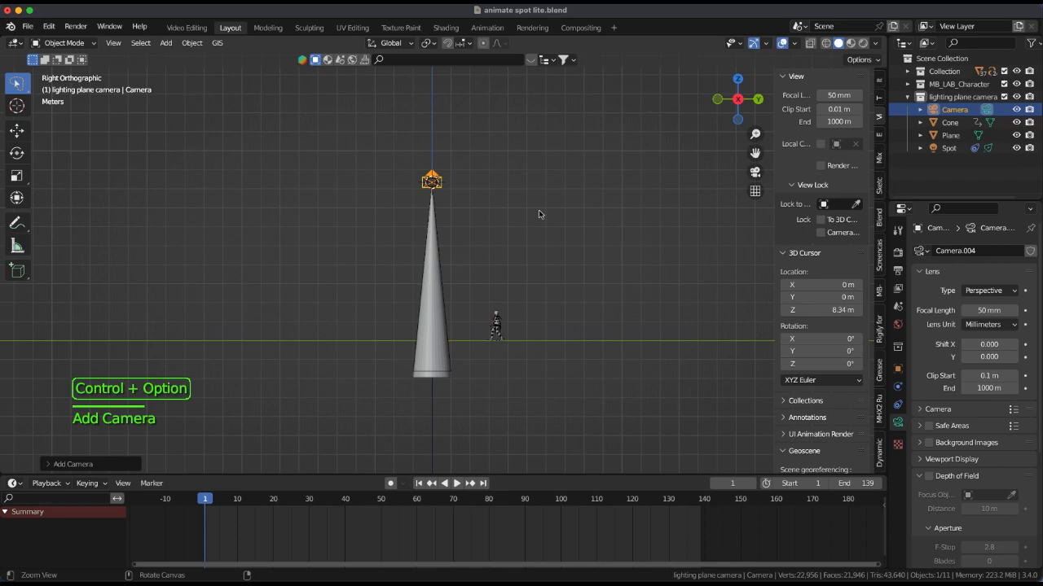
Align the camera to the view and adjust it to frame the cone, plane and character.
{"action": "key", "text": "ctrl+alt+KP_0"}
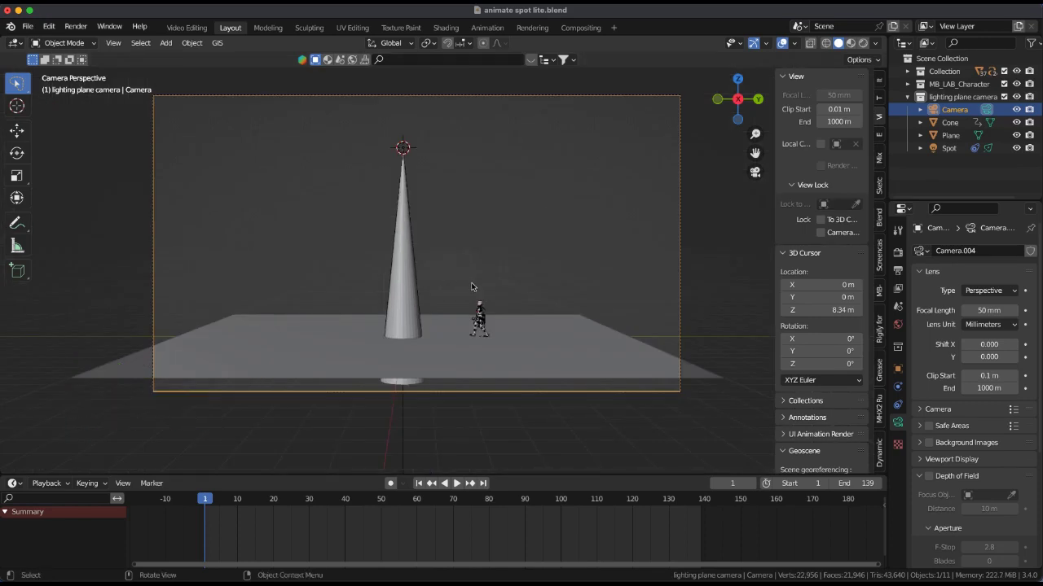
{"action": "key", "text": "shift+grave"}
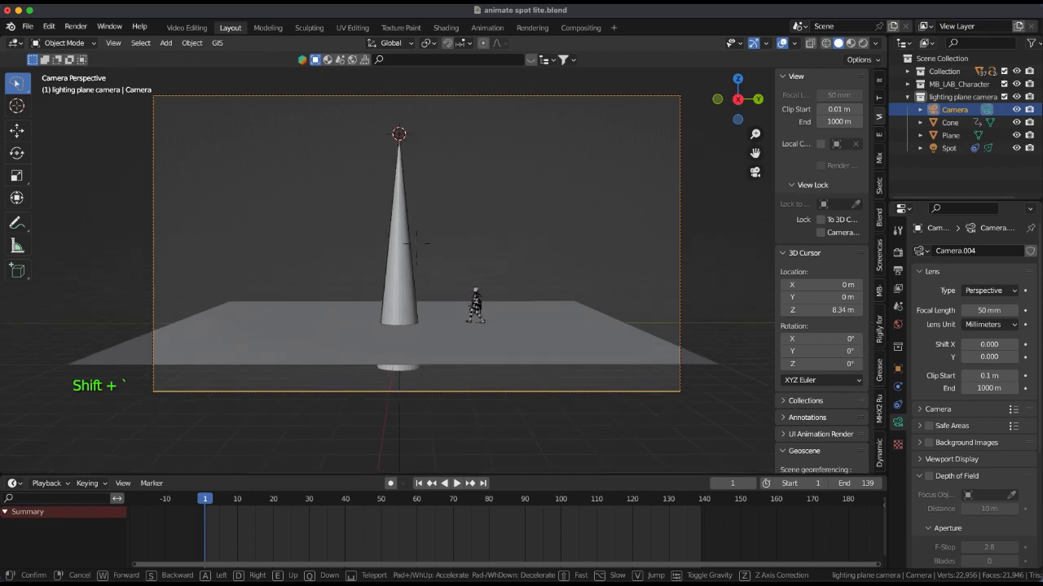
{"action": "left_click", "coordinate": [472, 283]}
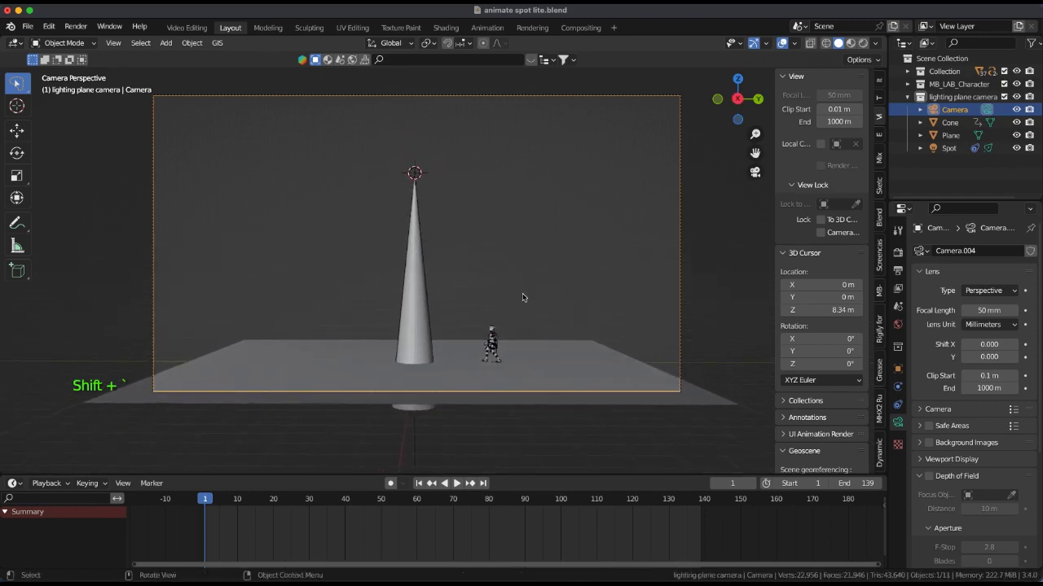
{"action": "left_click", "coordinate": [820, 233]}
{"action": "scroll", "coordinate": [551, 303], "scroll_direction": "down", "scroll_amount": 2}
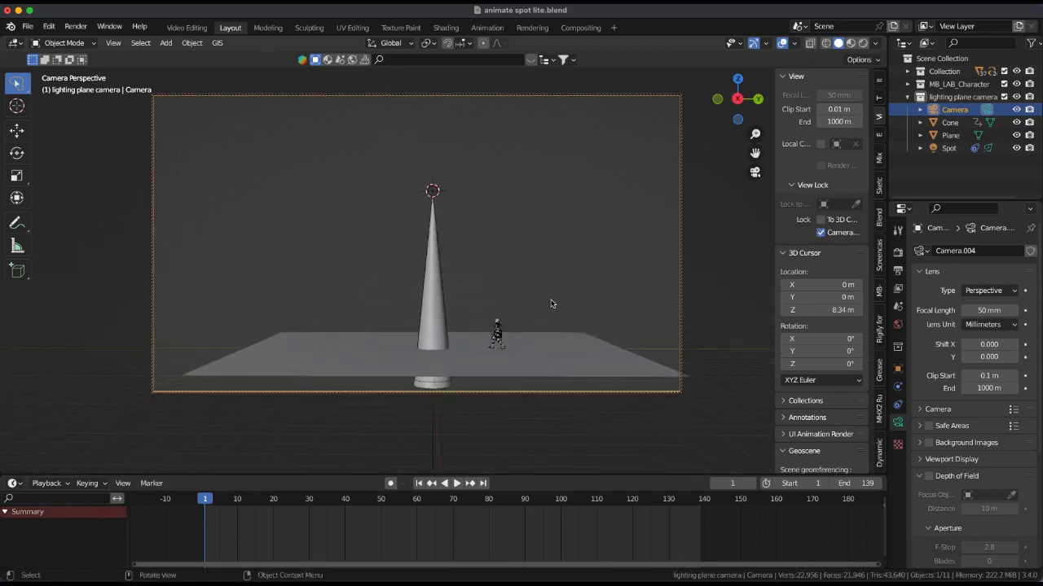
{"action": "scroll", "coordinate": [550, 303], "scroll_direction": "up", "scroll_amount": 2}
{"action": "middle_click_drag", "start_coordinate": [525, 313], "coordinate": [516, 293], "text": "shift"}
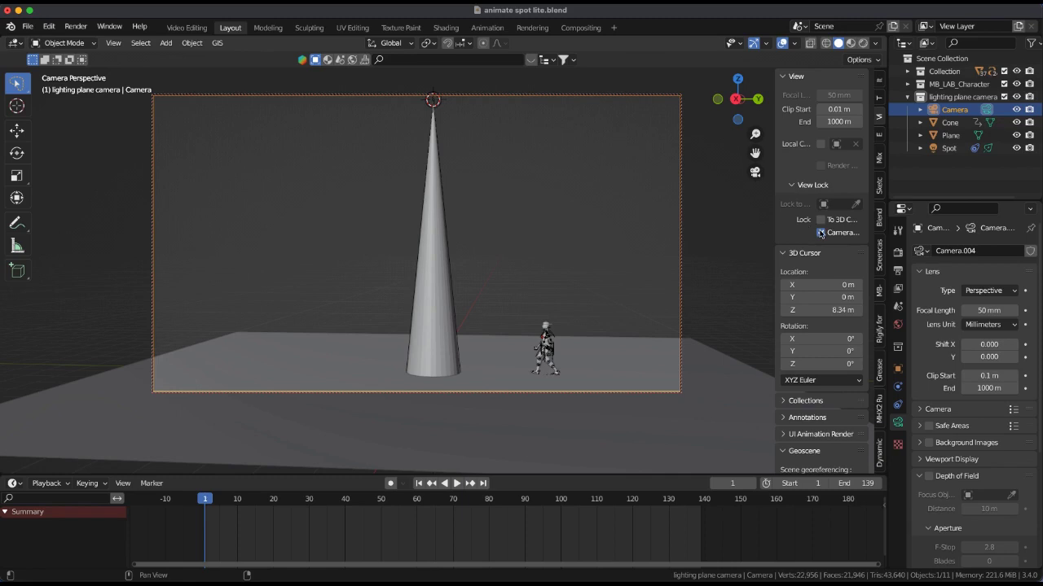
{"action": "left_click", "coordinate": [821, 233]}
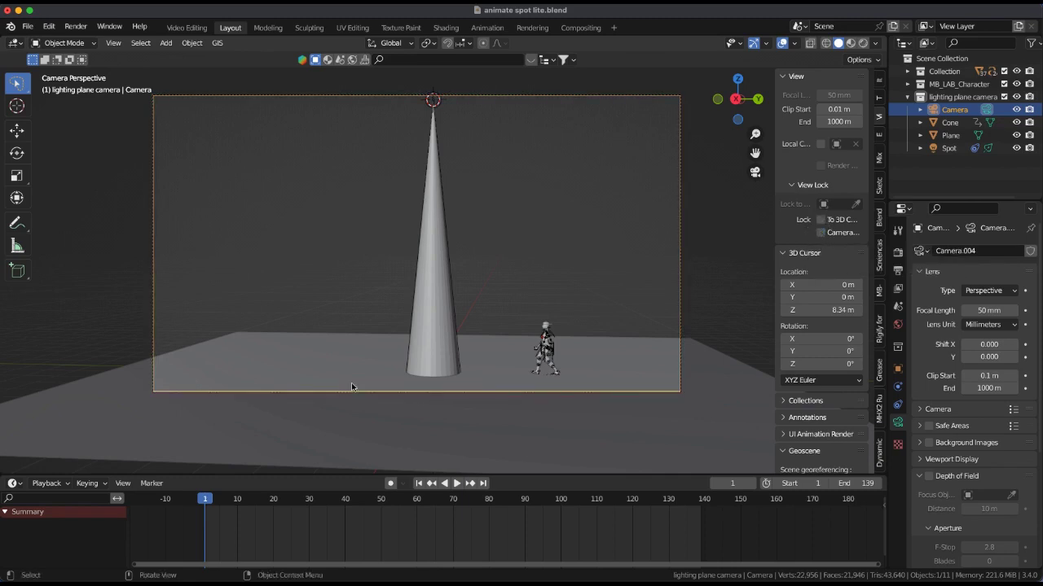
Play the animation through the new camera, then rewind to frame 1.
{"action": "key", "text": "space"}
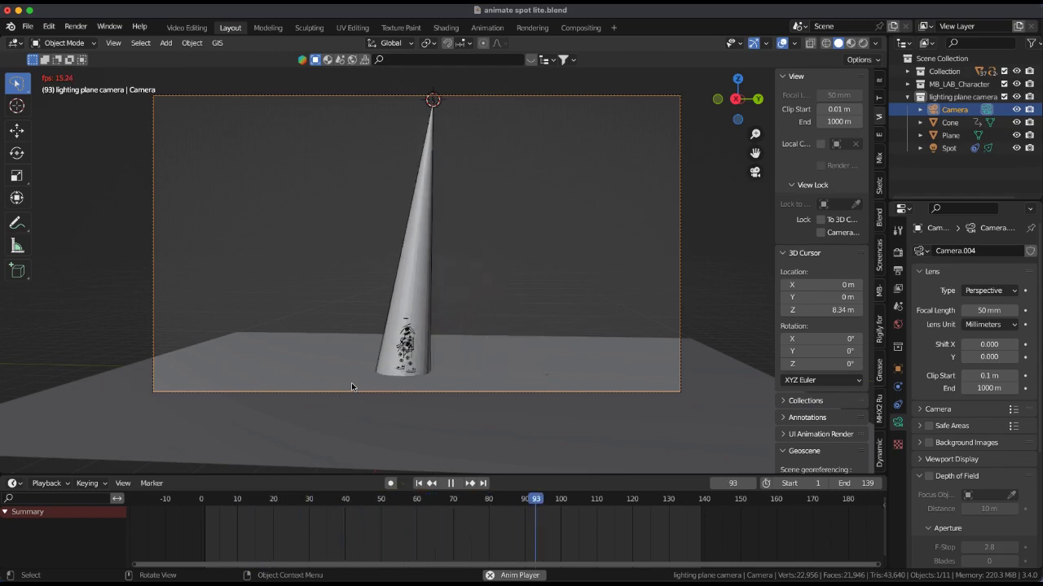
{"action": "key", "text": "space"}
{"action": "key", "text": "shift+Left"}
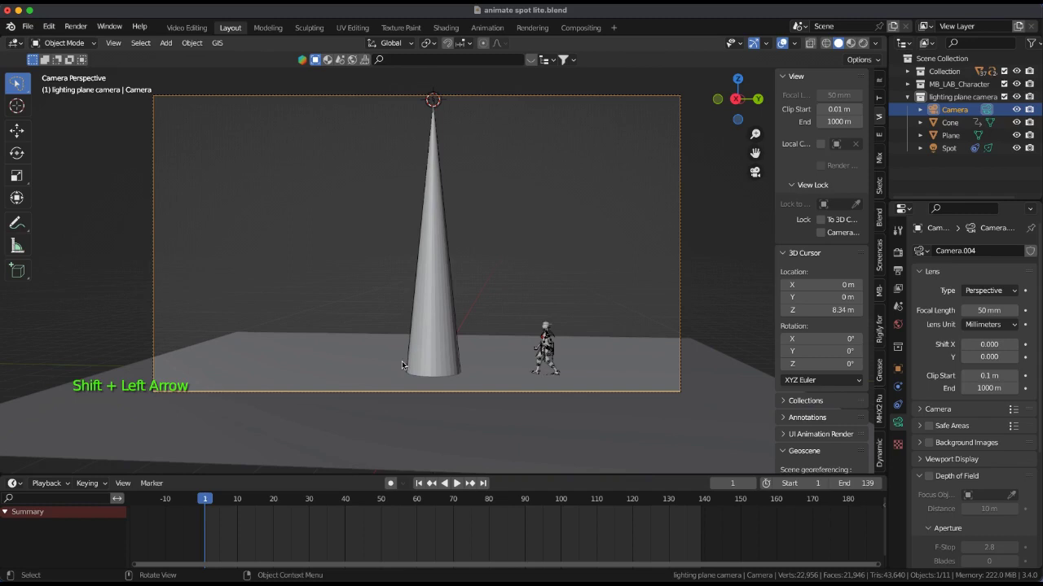
Check the World background colour is black, then show Render Properties with Cycles on CPU.
{"action": "left_click", "coordinate": [898, 324]}
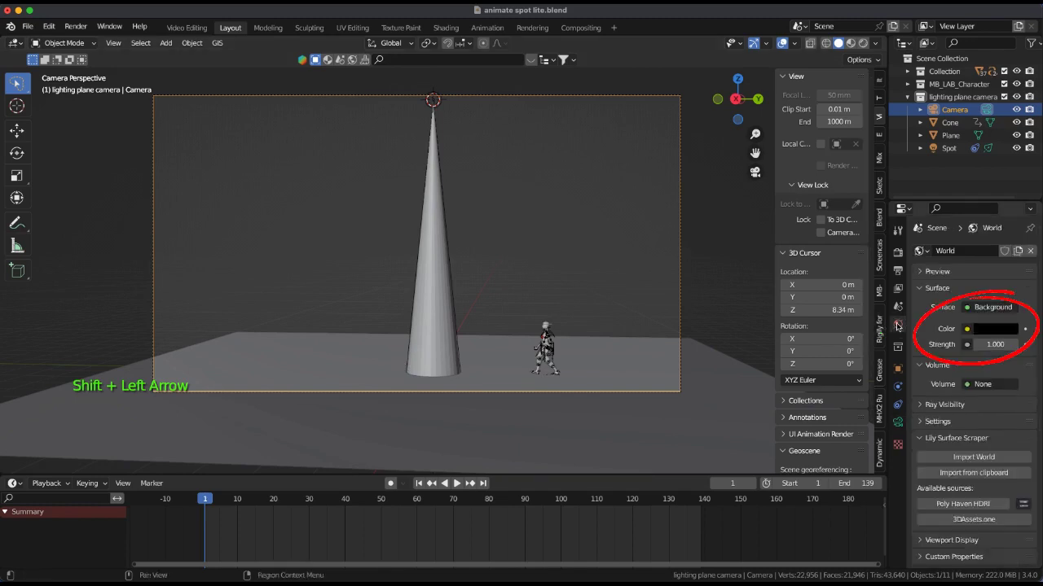
{"action": "left_click", "coordinate": [1000, 329]}
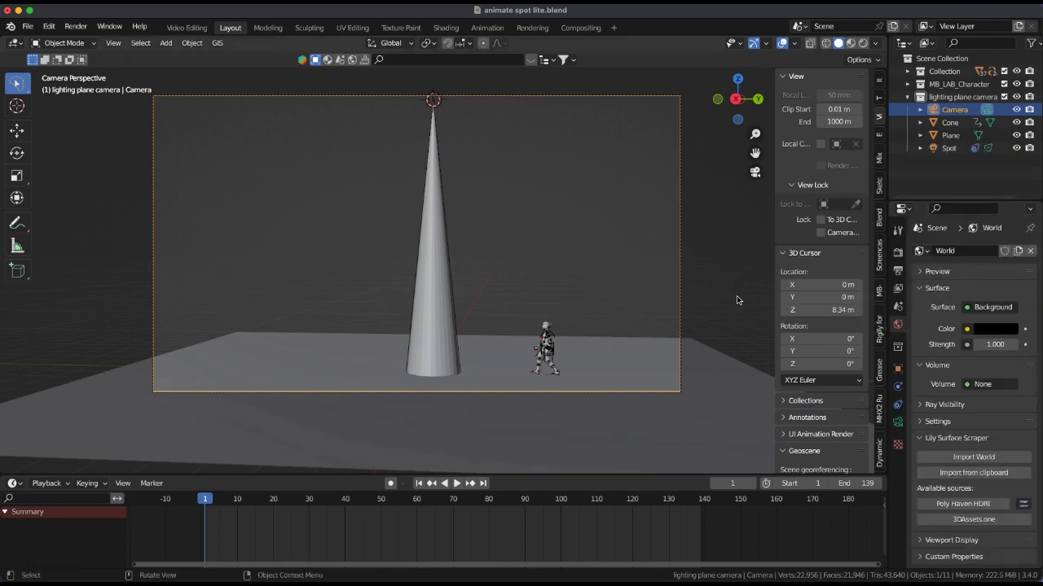
{"action": "left_click", "coordinate": [899, 255]}
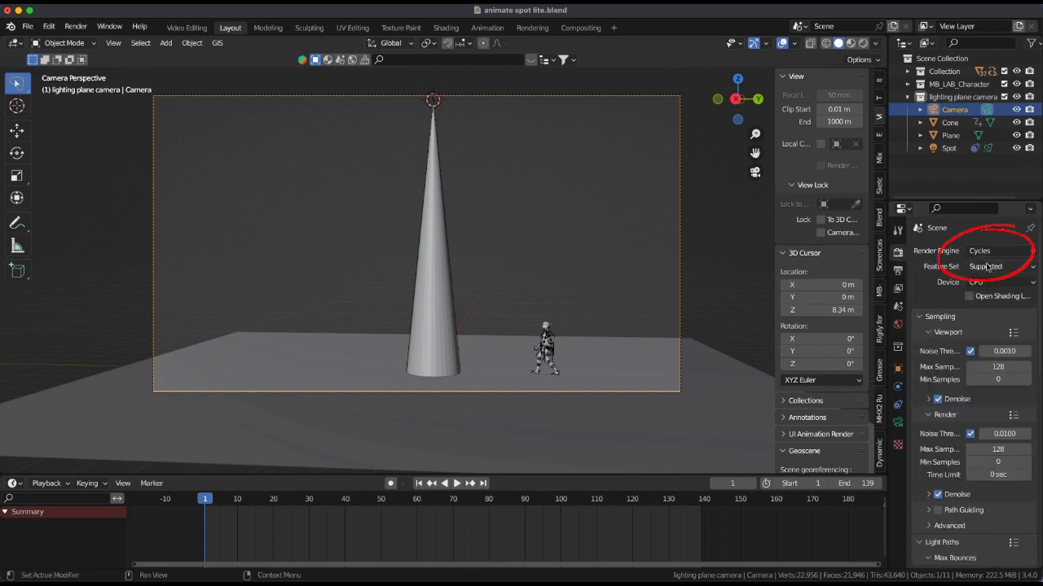